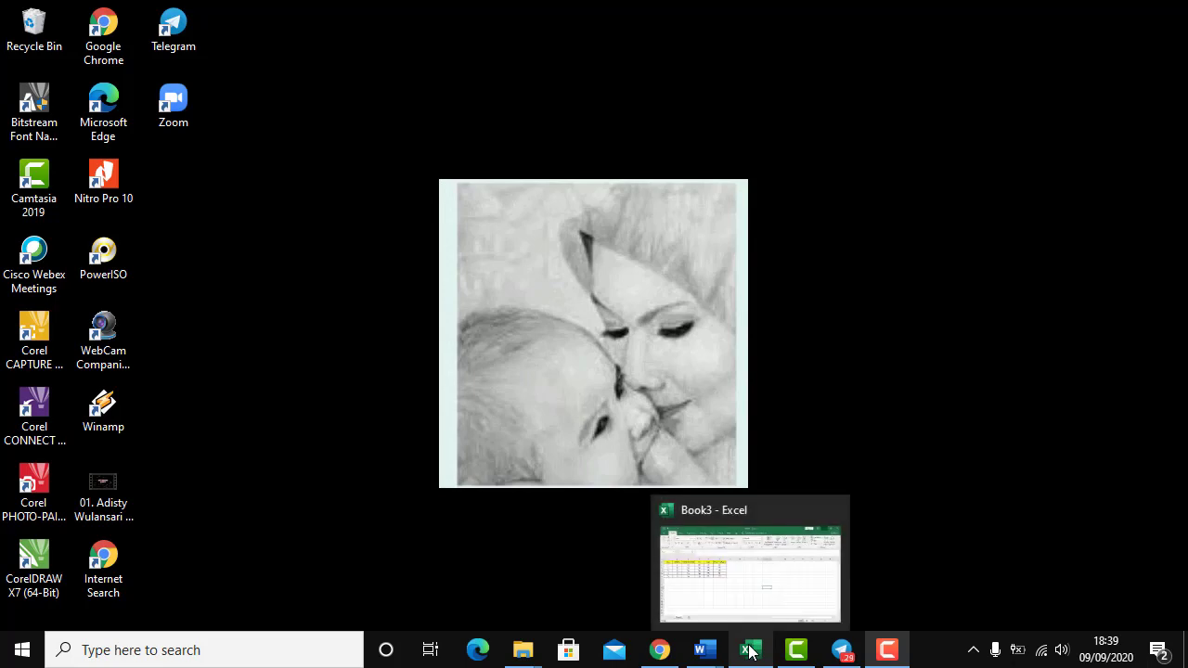
- Switch to the Book3 workbook in Excel and look over the student grade table in A1:F6
{"action": "left_click", "coordinate": [750, 650]}
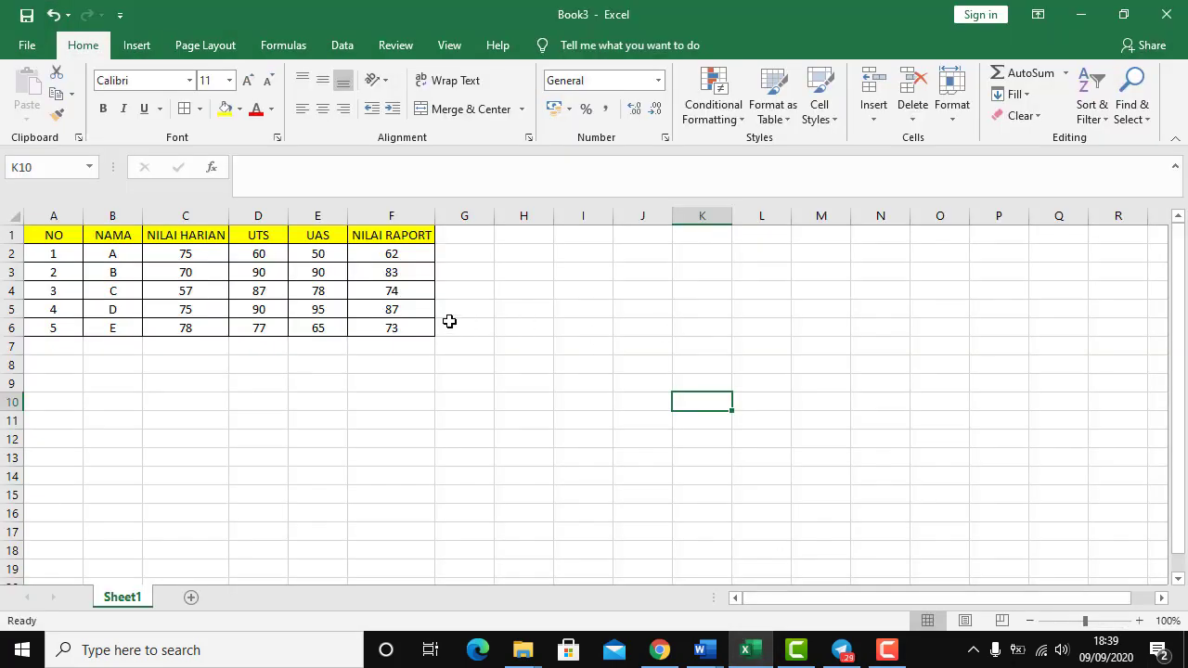
{"action": "left_click", "coordinate": [363, 365]}
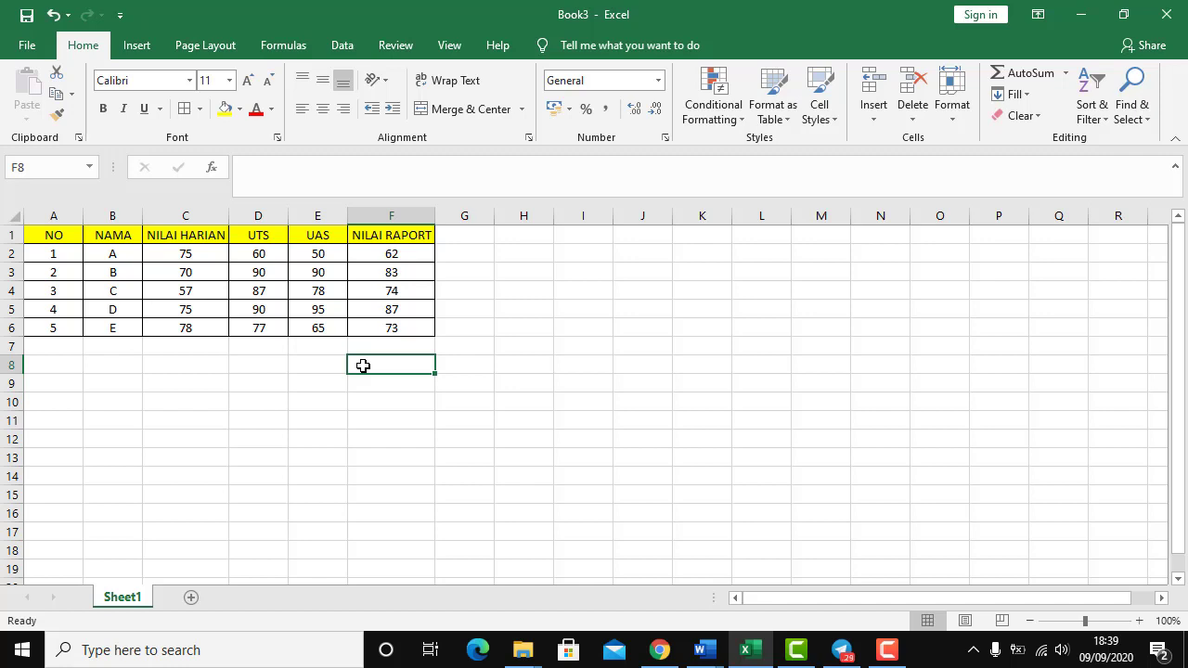
{"action": "key", "text": "Up"}
{"action": "key", "text": "Up"}
{"action": "key", "text": "Up"}
{"action": "key", "text": "Up"}
{"action": "key", "text": "Up"}
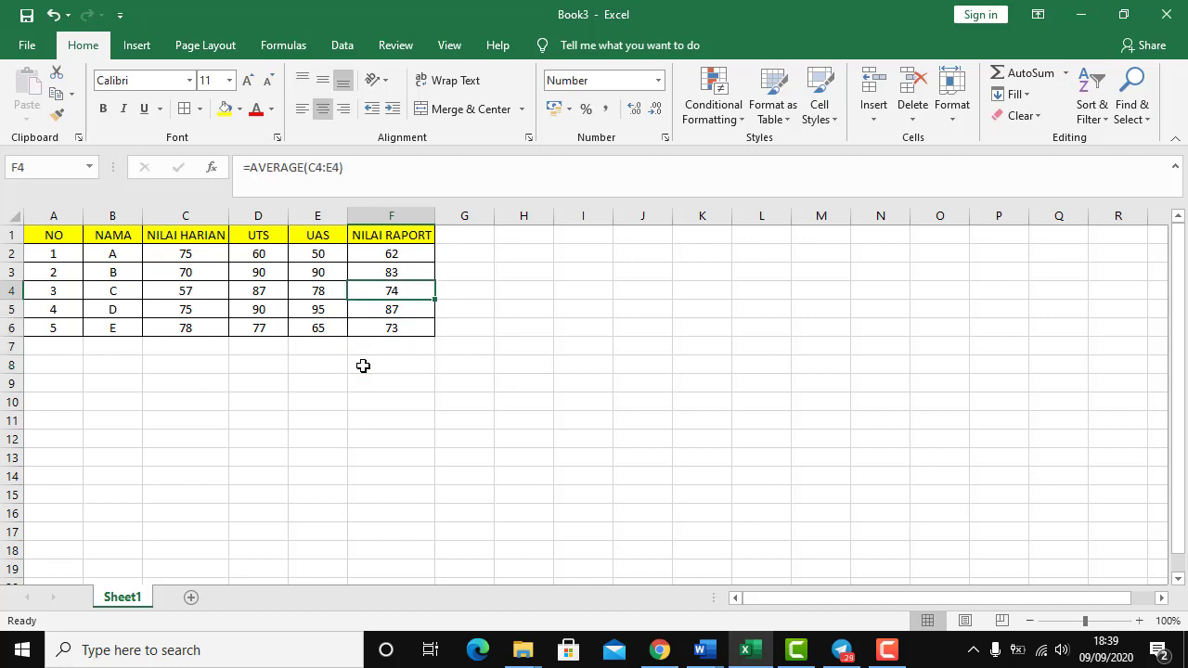
{"action": "key", "text": "Left"}
{"action": "key", "text": "Left"}
{"action": "key", "text": "Left"}
{"action": "key", "text": "Left"}
{"action": "key", "text": "Left"}
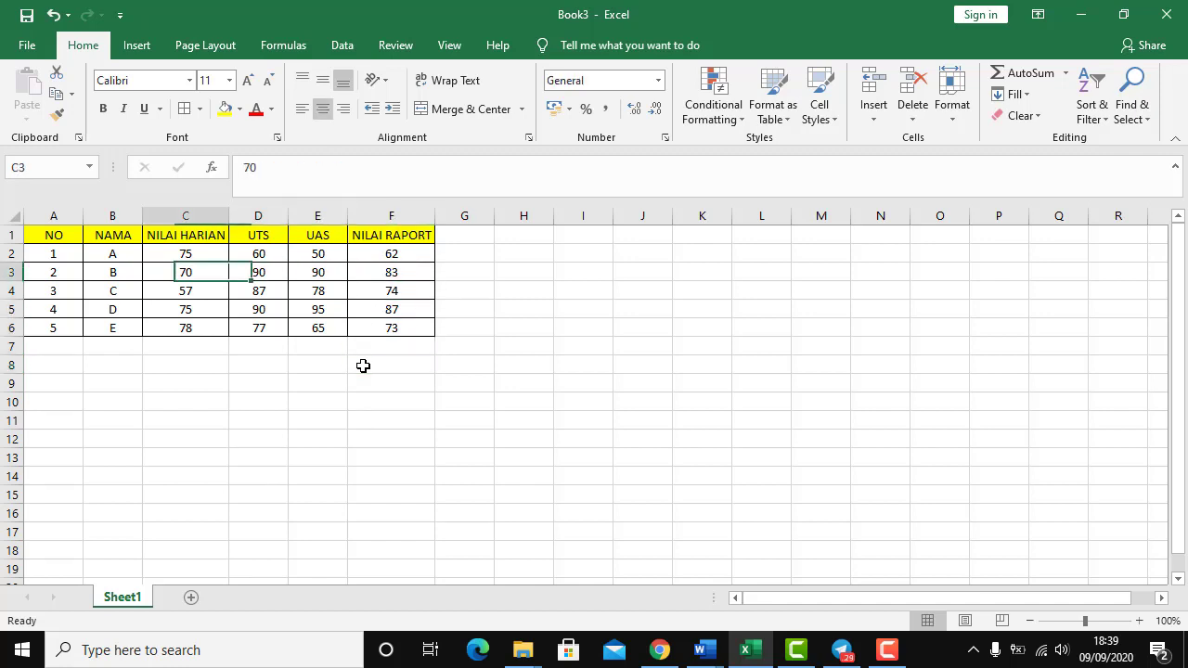
{"action": "key", "text": "Up"}
{"action": "key", "text": "Up"}
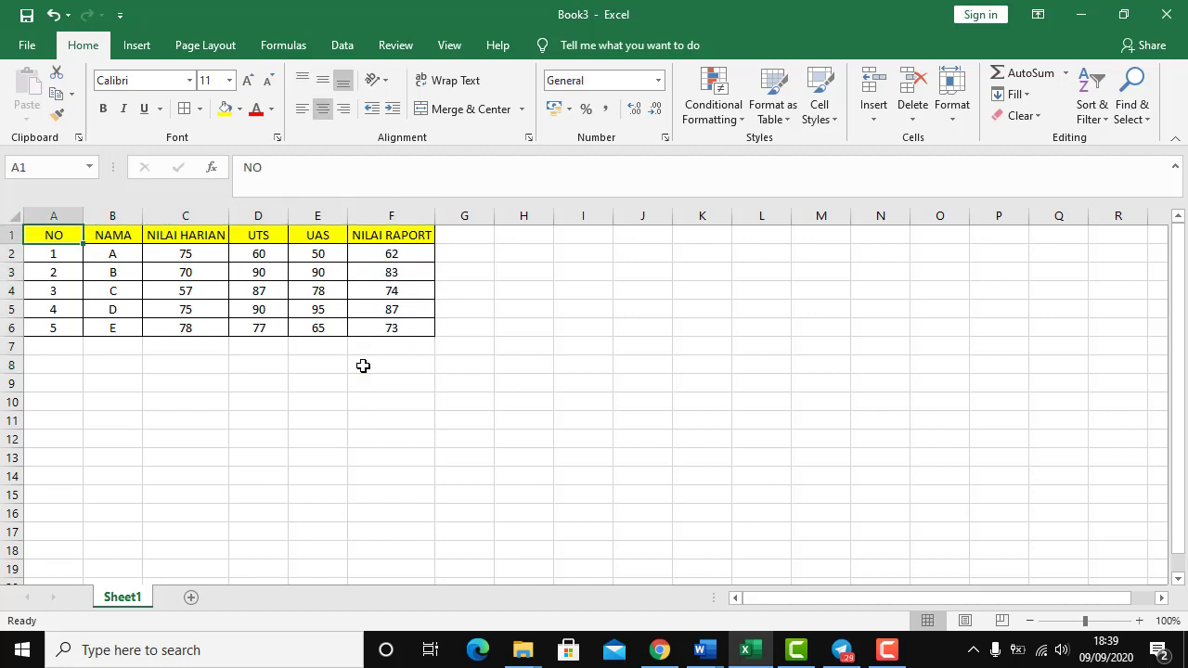
{"action": "key", "text": "Right"}
{"action": "key", "text": "Right"}
{"action": "key", "text": "Right"}
{"action": "key", "text": "Right"}
{"action": "key", "text": "Right"}
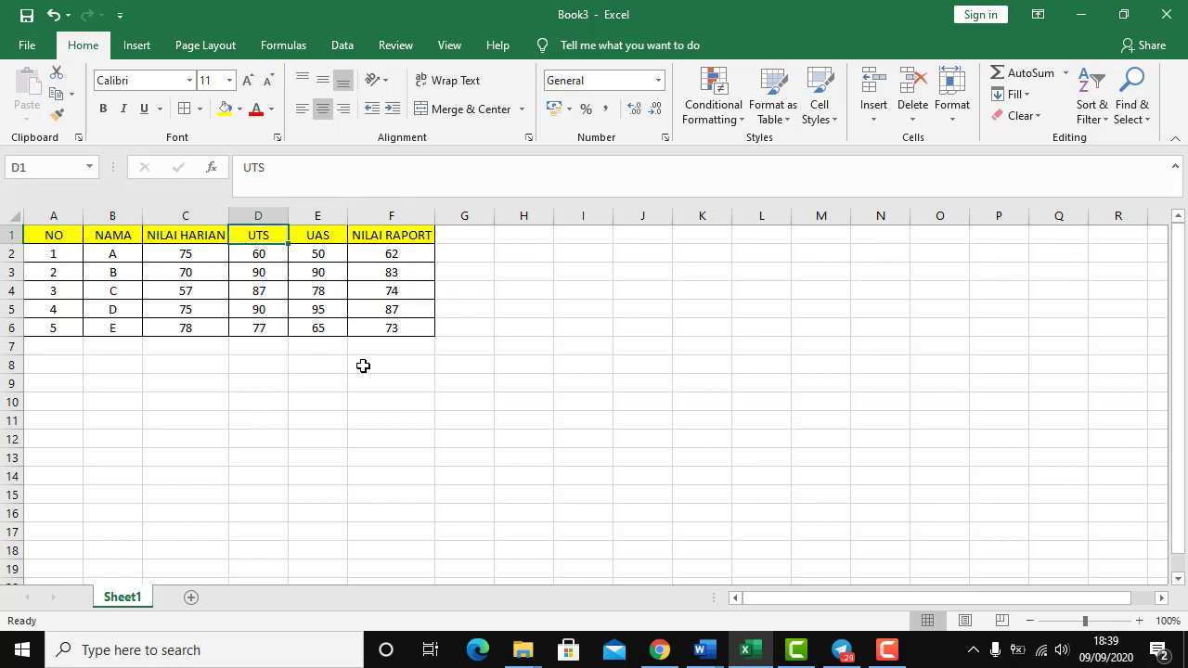
{"action": "key", "text": "Down"}
{"action": "key", "text": "Down"}
{"action": "key", "text": "Down"}
{"action": "key", "text": "Down"}
{"action": "key", "text": "Down"}
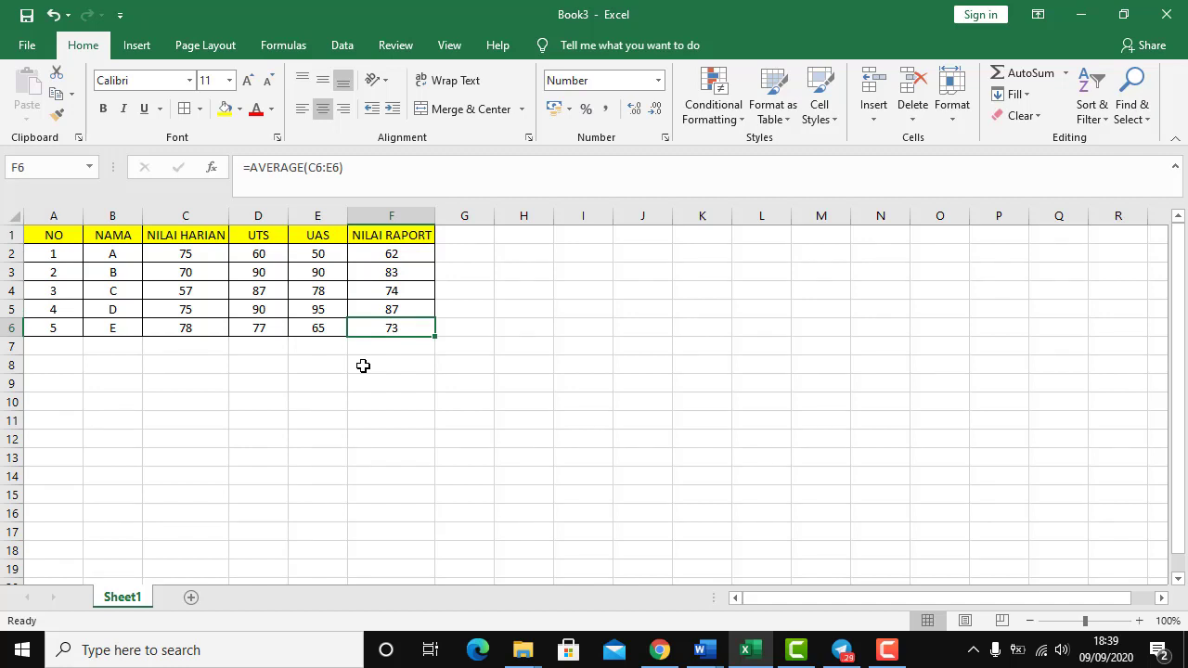
{"action": "key", "text": "Left"}
{"action": "key", "text": "Left"}
{"action": "key", "text": "Left"}
{"action": "key", "text": "Left"}
{"action": "key", "text": "Left"}
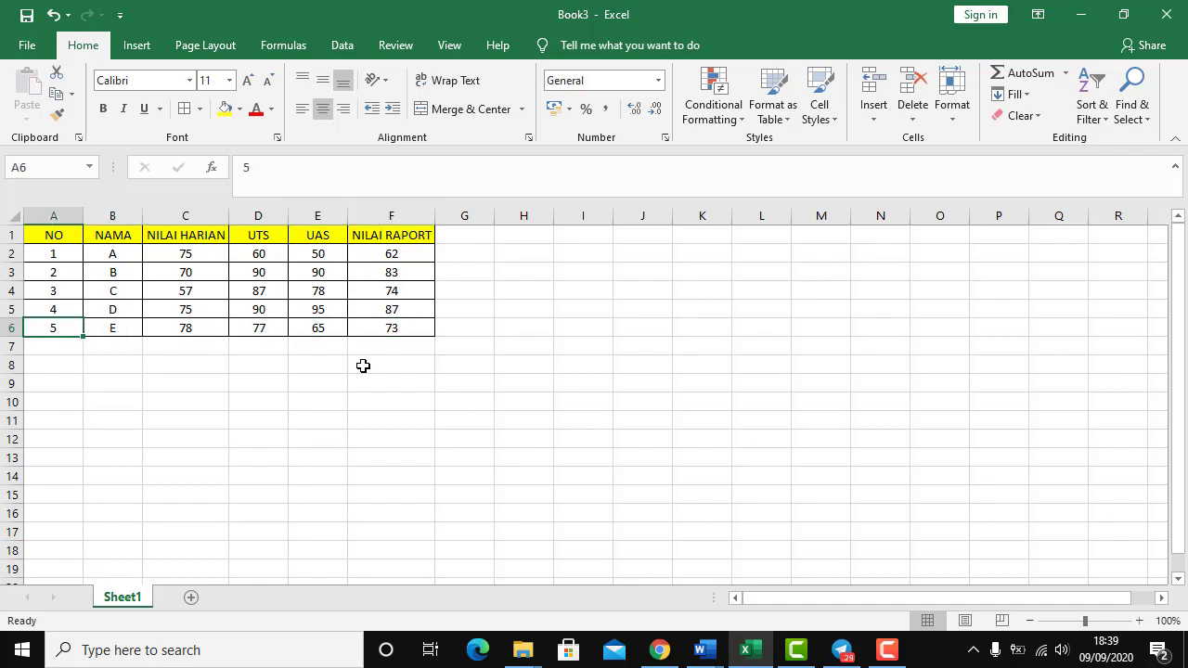
{"action": "key", "text": "Up"}
{"action": "key", "text": "Up"}
{"action": "key", "text": "Up"}
{"action": "key", "text": "Up"}
{"action": "key", "text": "Up"}
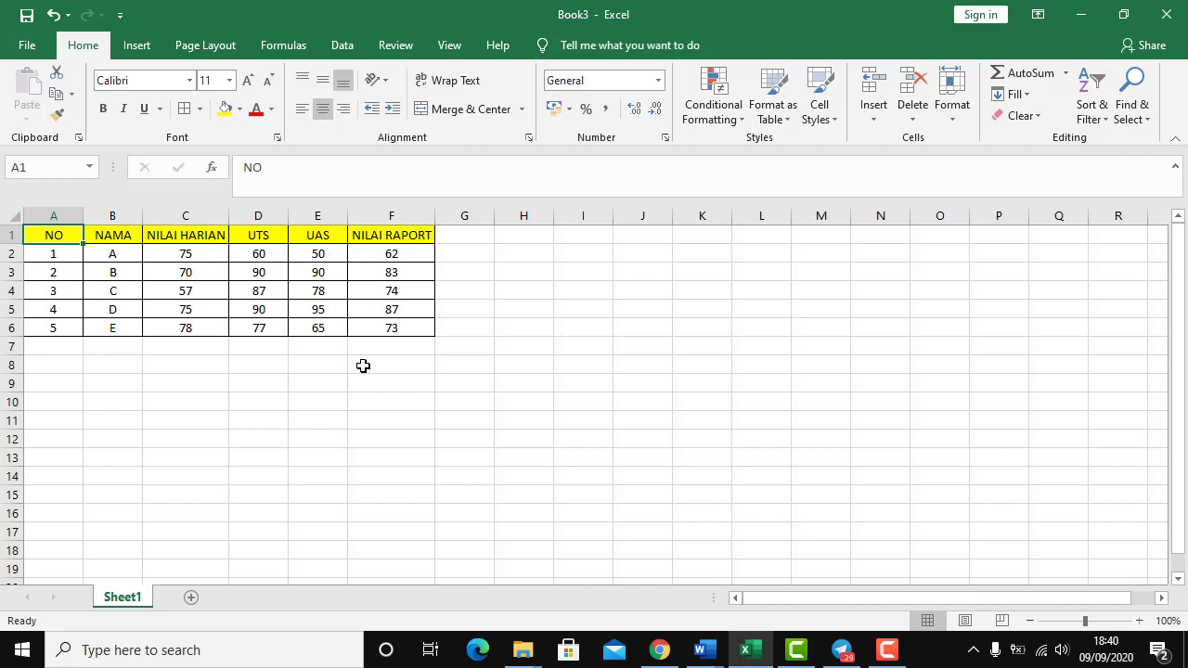
- Examine the table's NO column, its column headings from NAMA to NILAI RAPORT, and the first student's row
{"action": "key", "text": "Down"}
{"action": "key", "text": "Down"}
{"action": "key", "text": "Down"}
{"action": "key", "text": "Down"}
{"action": "key", "text": "Down"}
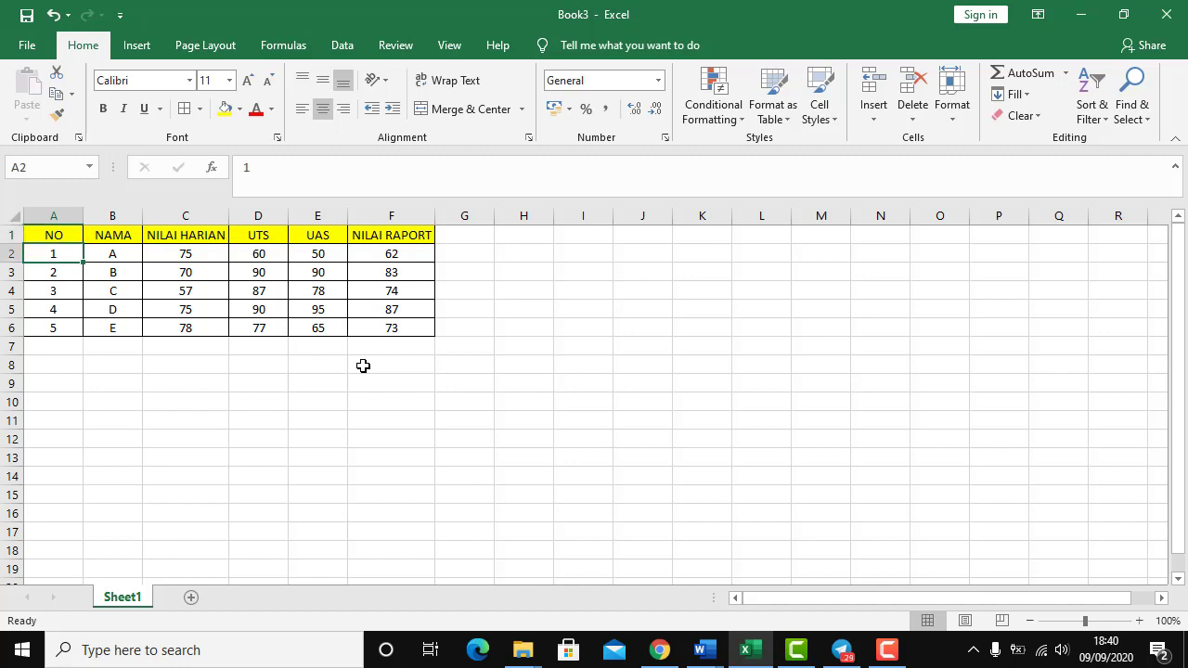
{"action": "key", "text": "Up"}
{"action": "key", "text": "Up"}
{"action": "key", "text": "Up"}
{"action": "key", "text": "Up"}
{"action": "key", "text": "Up"}
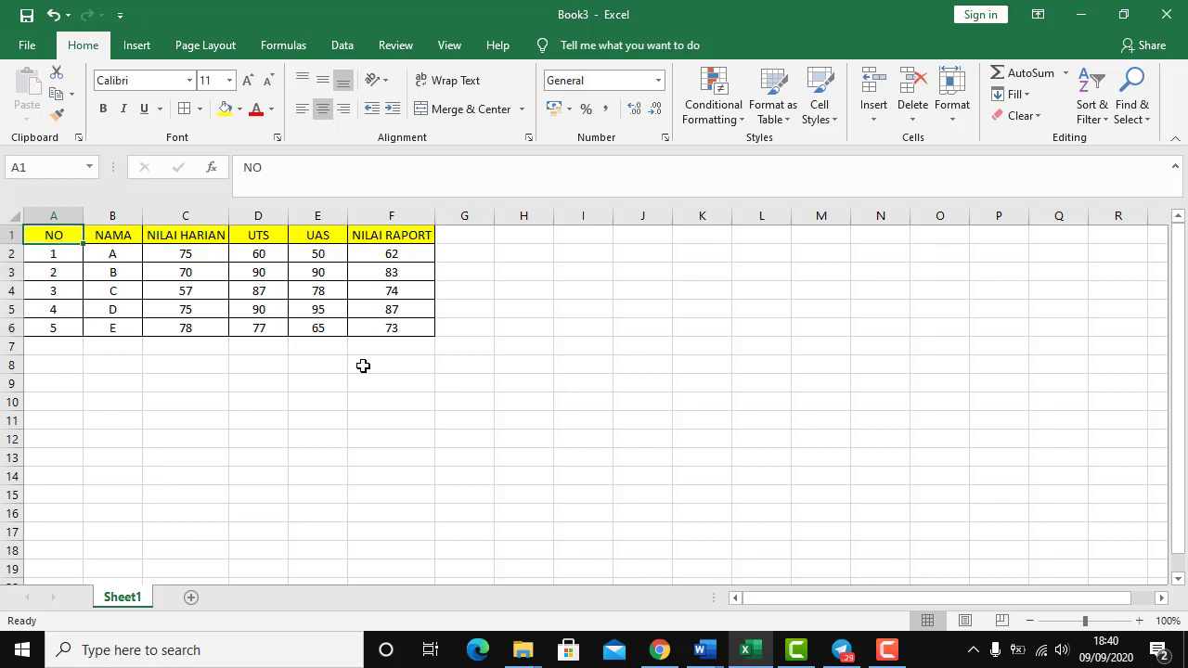
{"action": "key", "text": "Right"}
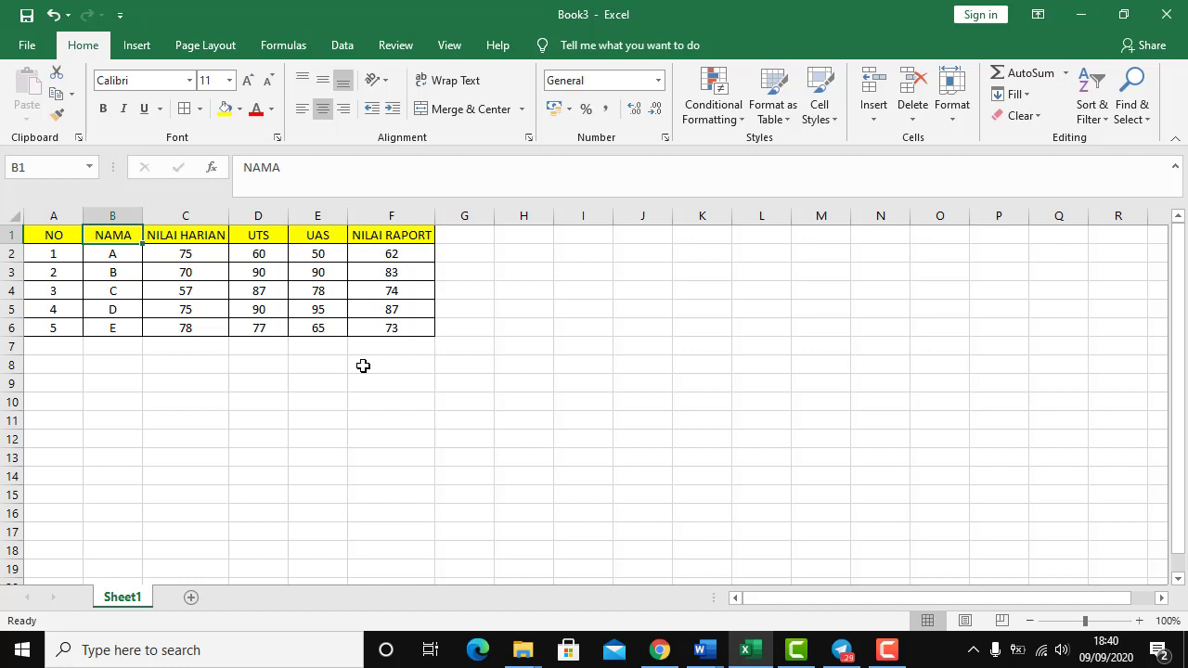
{"action": "key", "text": "Right"}
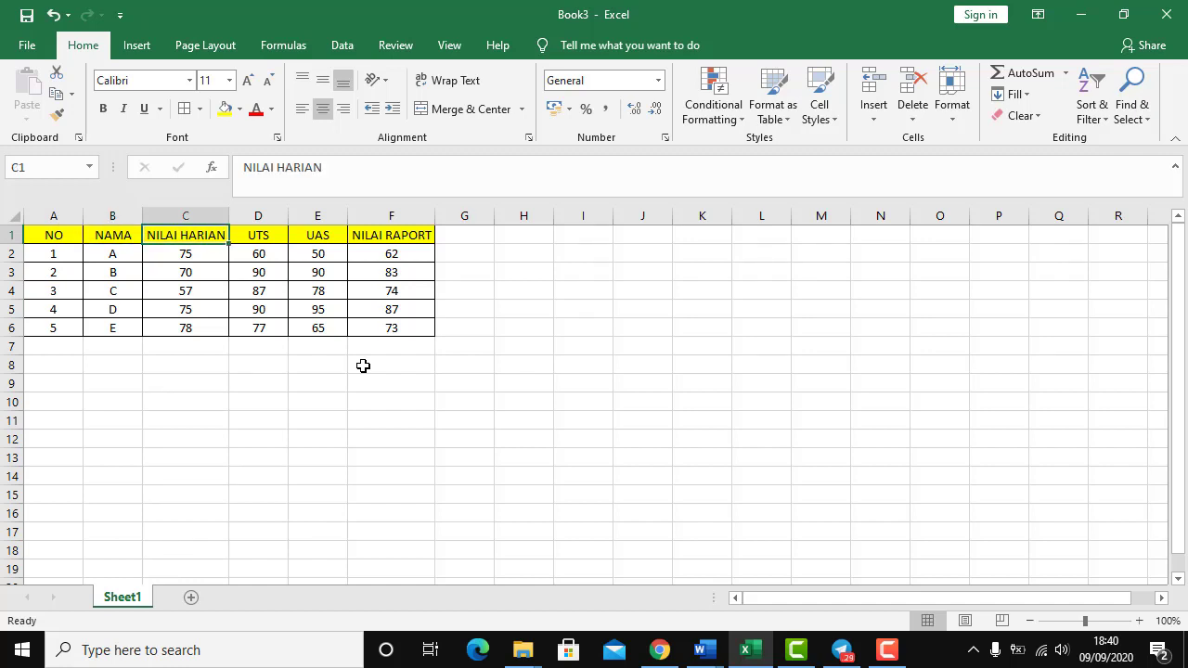
{"action": "key", "text": "Right"}
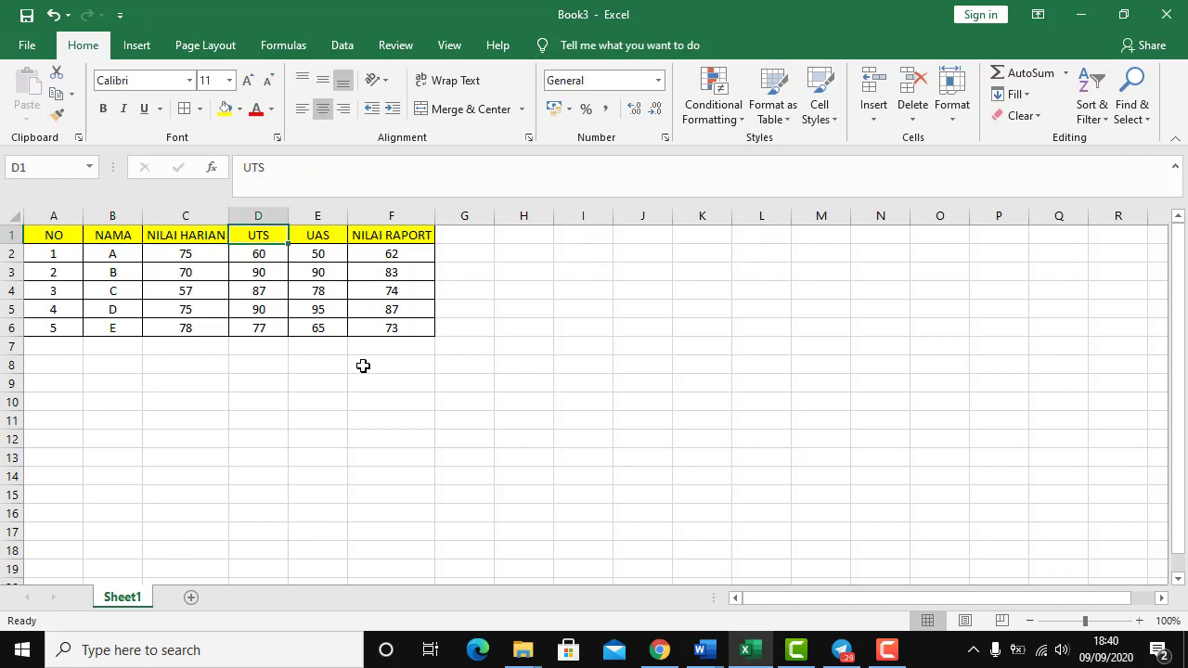
{"action": "key", "text": "Right"}
{"action": "key", "text": "Right"}
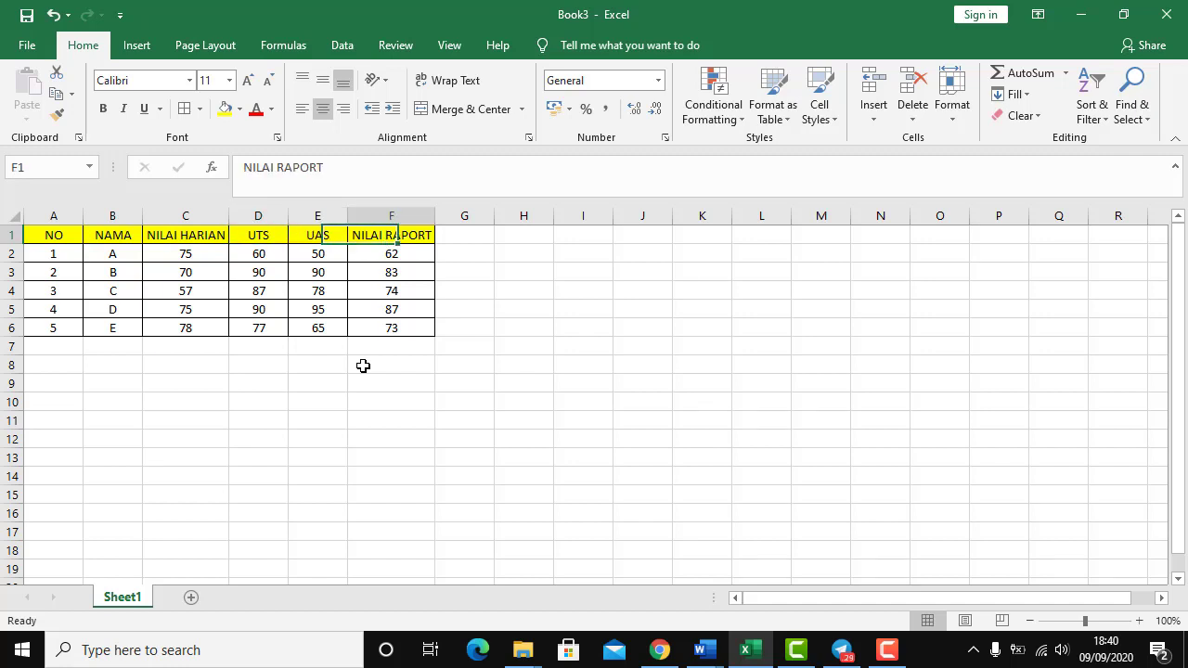
{"action": "key", "text": "Down"}
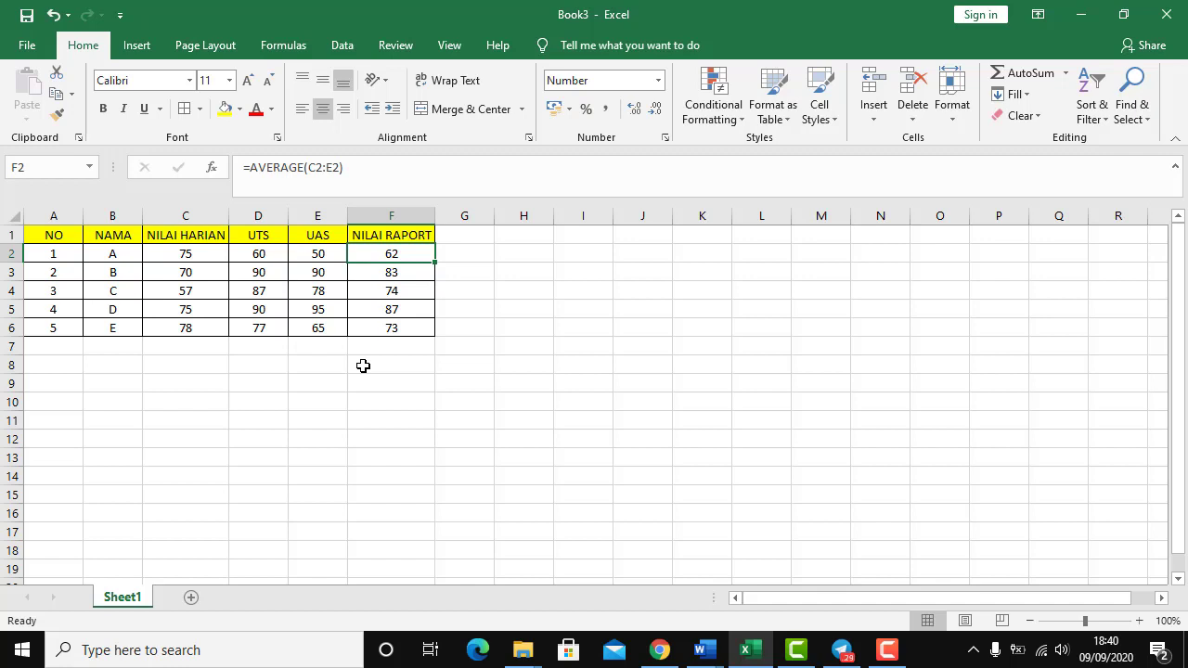
{"action": "key", "text": "Left"}
{"action": "key", "text": "Left"}
{"action": "key", "text": "Left"}
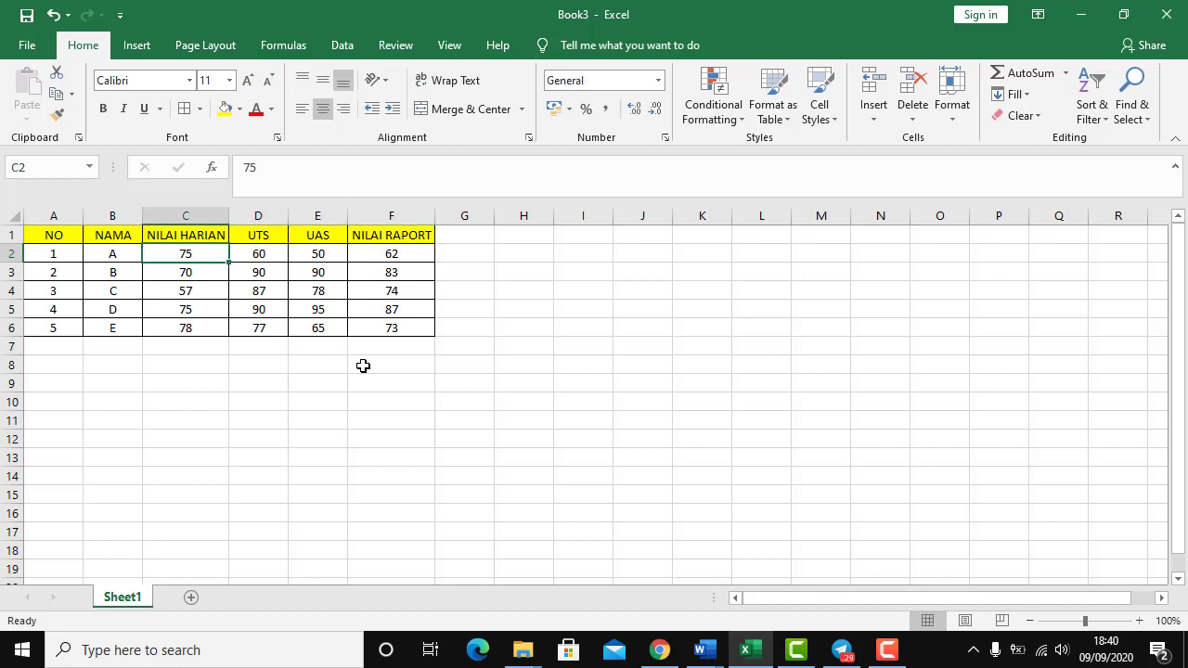
{"action": "key", "text": "Left"}
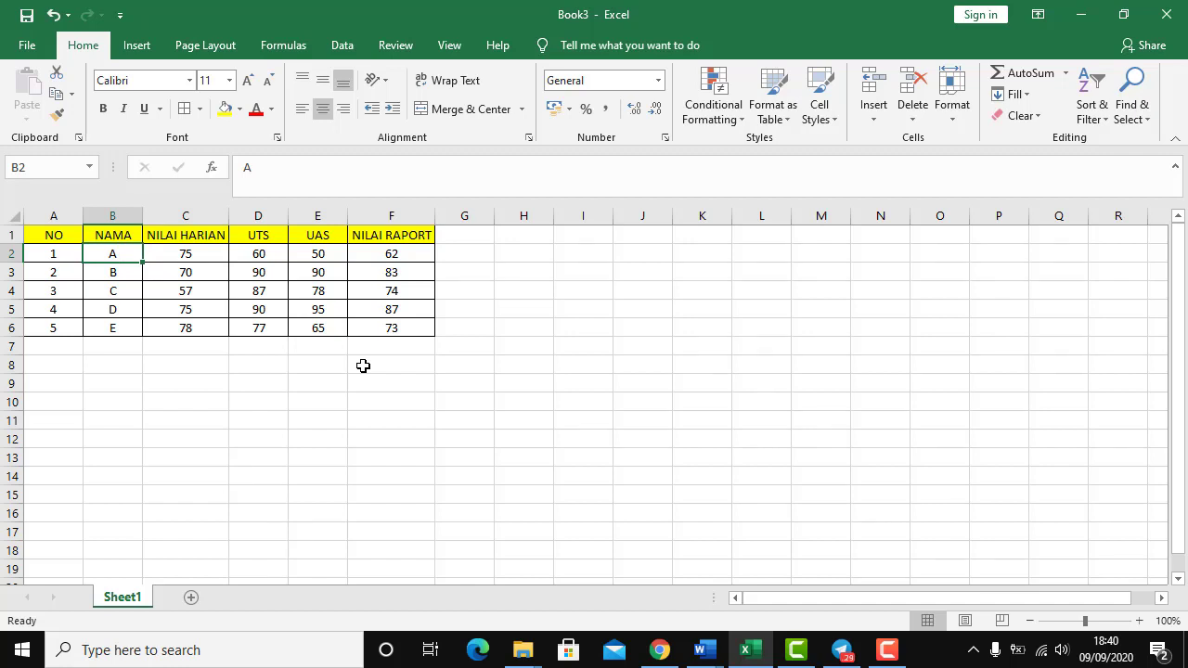
{"action": "key", "text": "Down"}
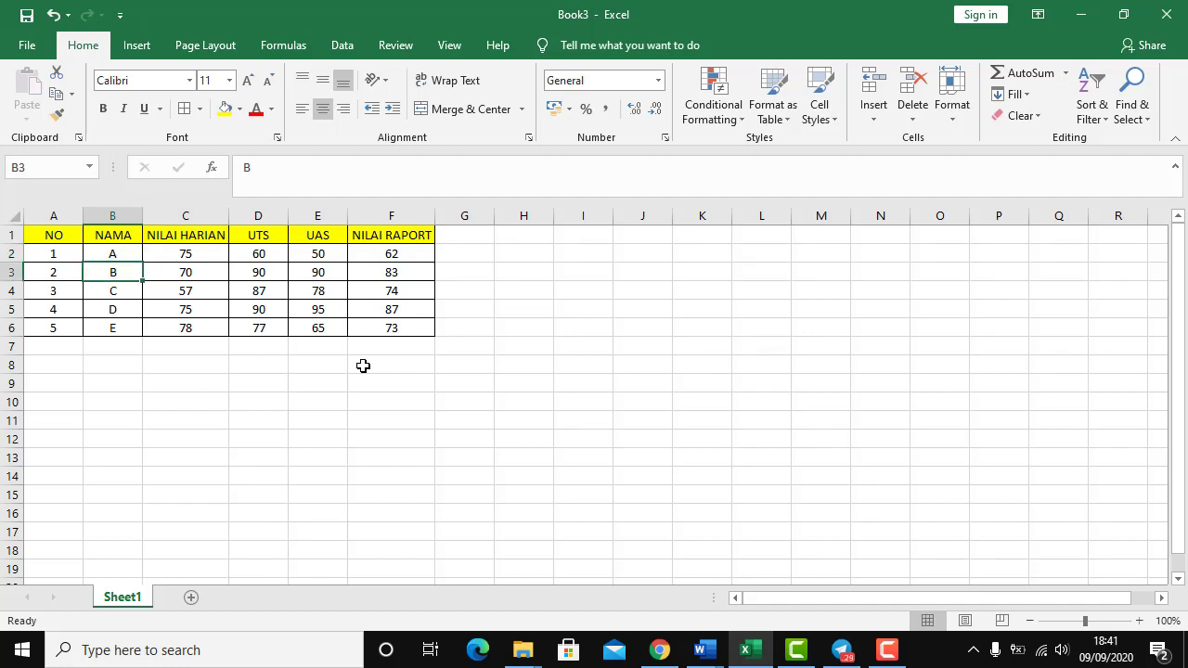
{"action": "key", "text": "Up"}
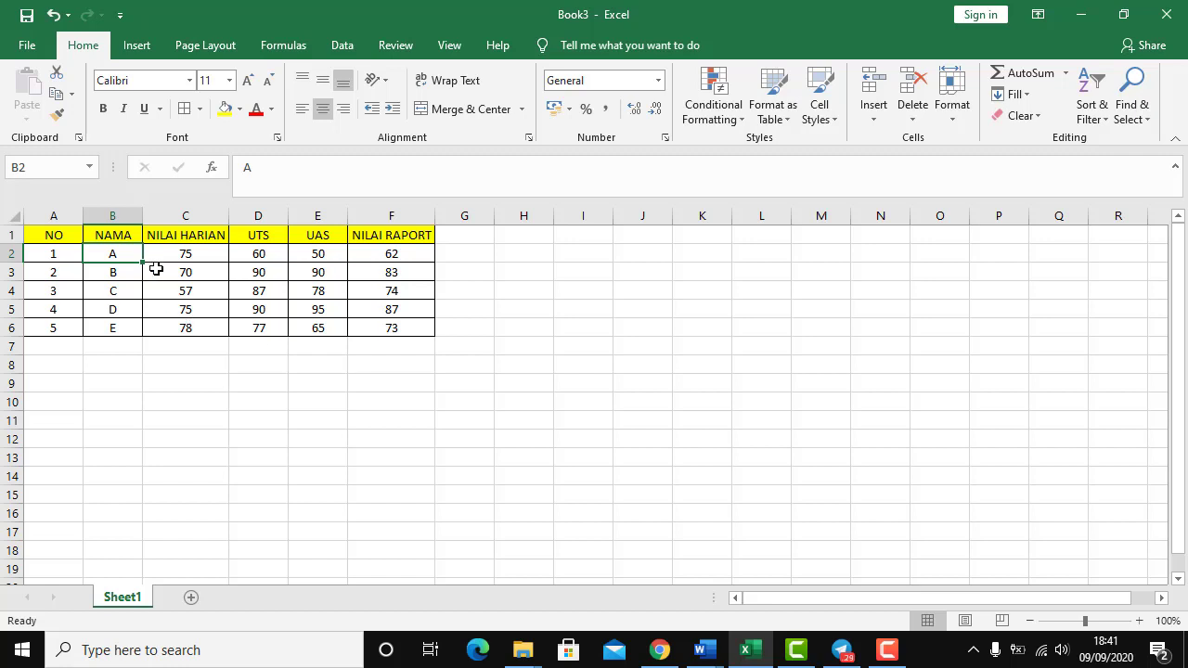
- Insert a clustered column chart from the table range B1:F6, with the students as categories
{"action": "left_click", "coordinate": [131, 52]}
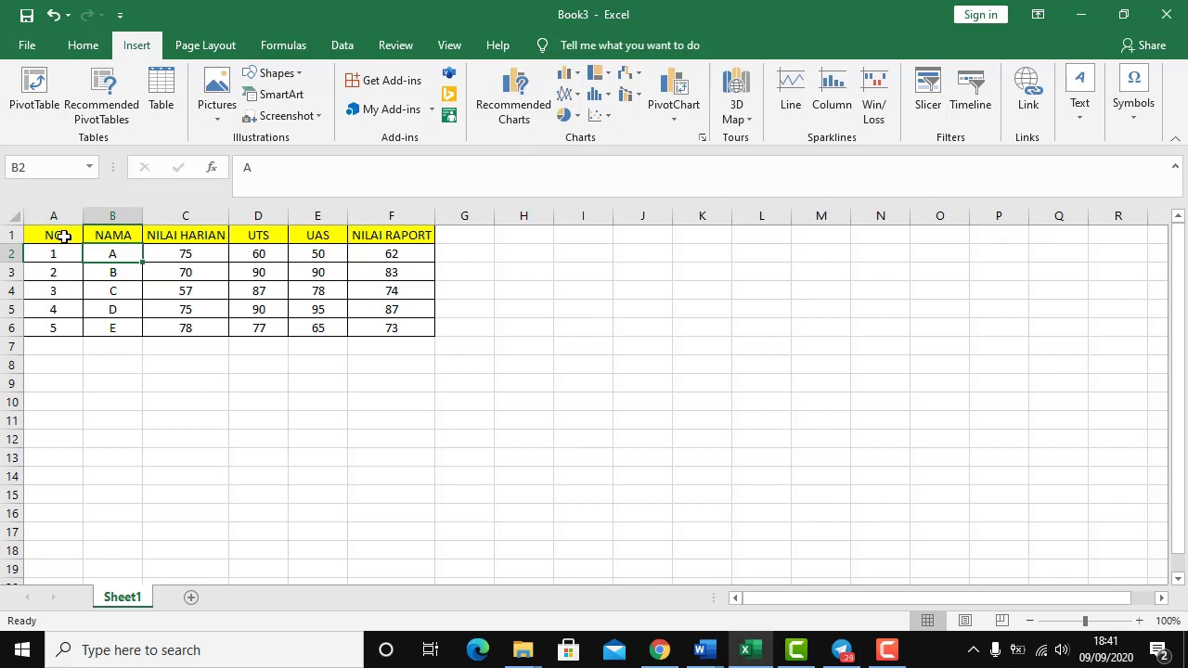
{"action": "left_click_drag", "start_coordinate": [112, 234], "coordinate": [365, 320]}
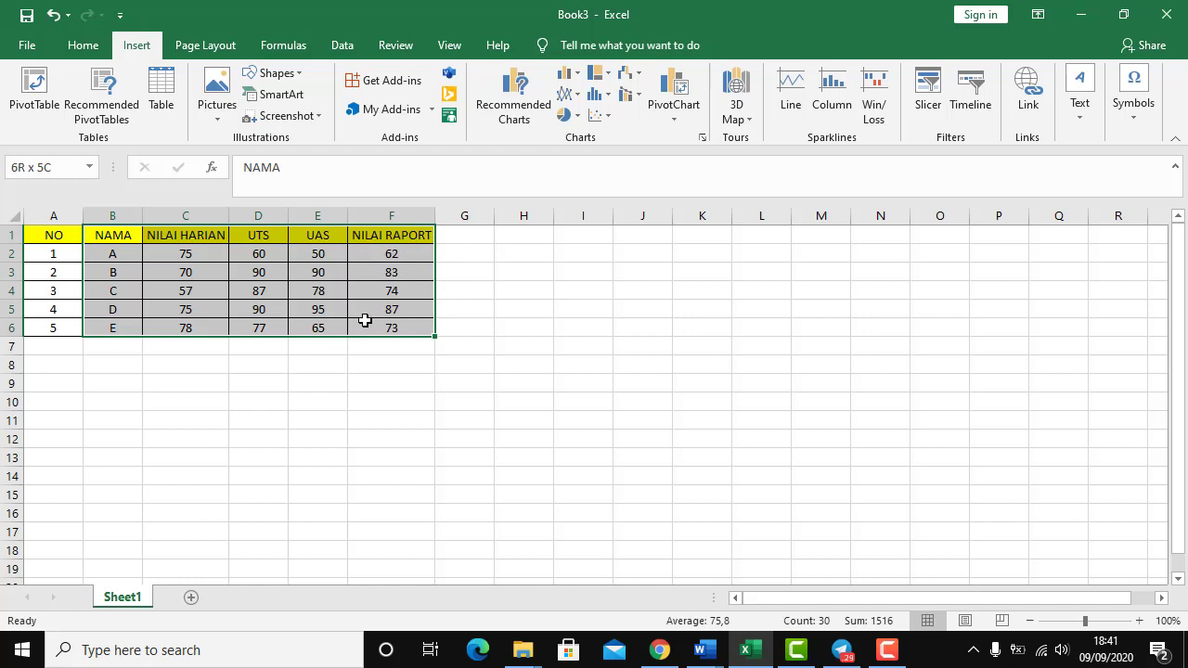
{"action": "left_click_drag", "start_coordinate": [365, 321], "coordinate": [363, 318]}
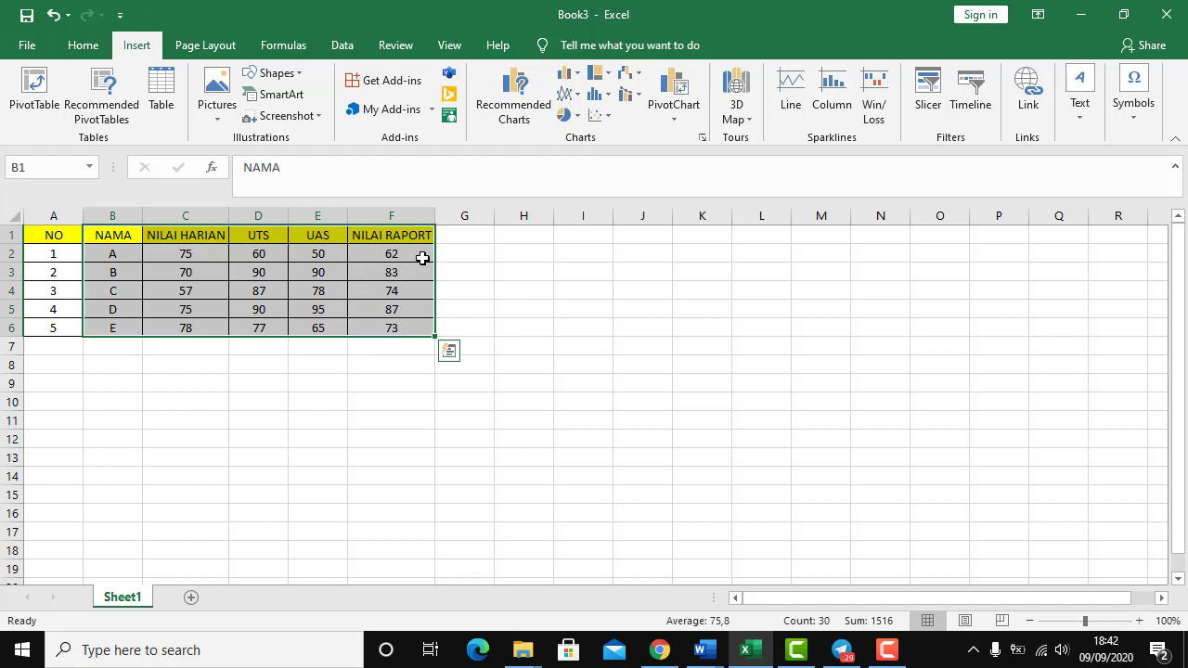
{"action": "left_click", "coordinate": [511, 102]}
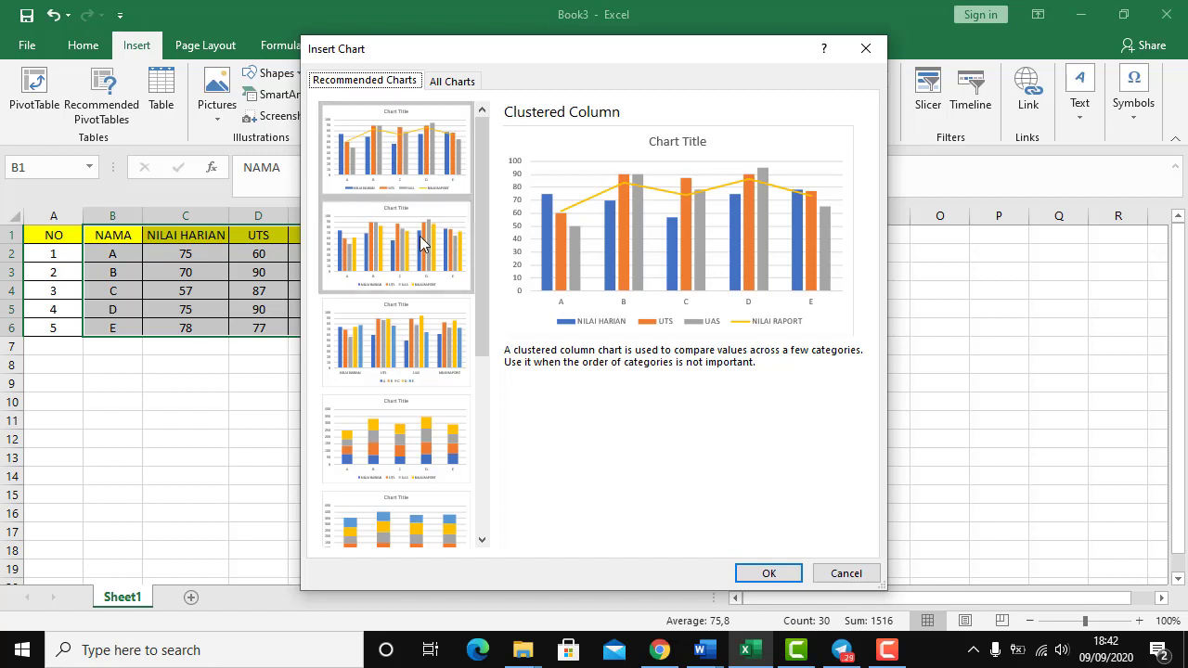
{"action": "scroll", "coordinate": [422, 243], "scroll_direction": "down", "scroll_amount": 3}
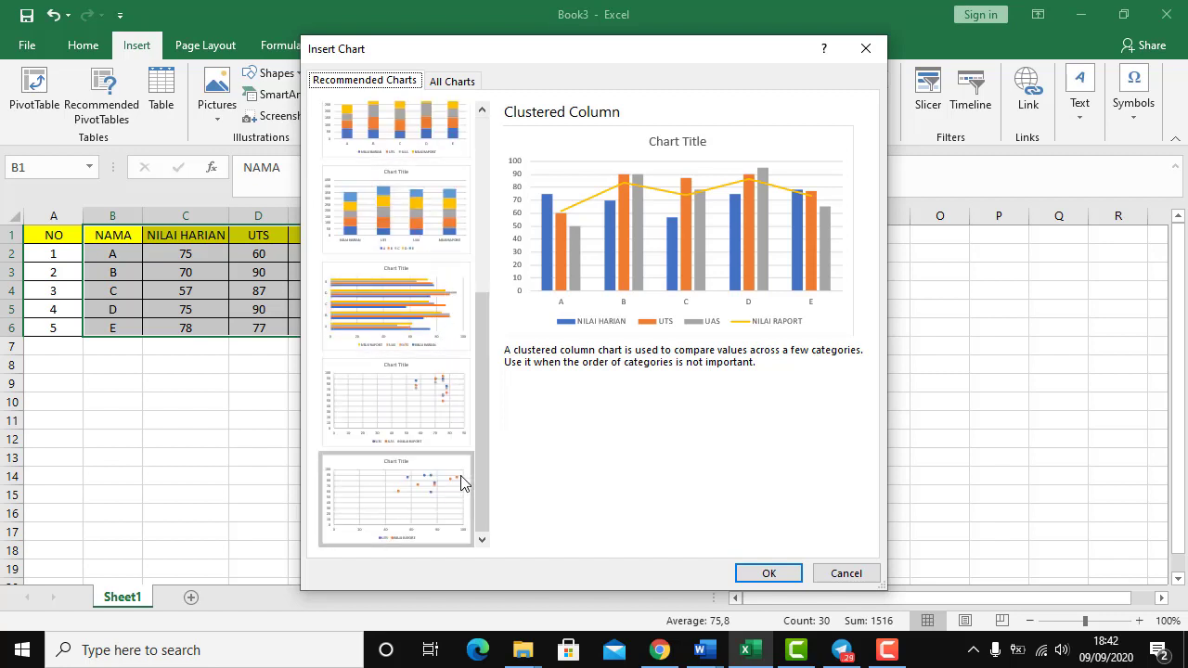
{"action": "scroll", "coordinate": [437, 390], "scroll_direction": "up", "scroll_amount": 5}
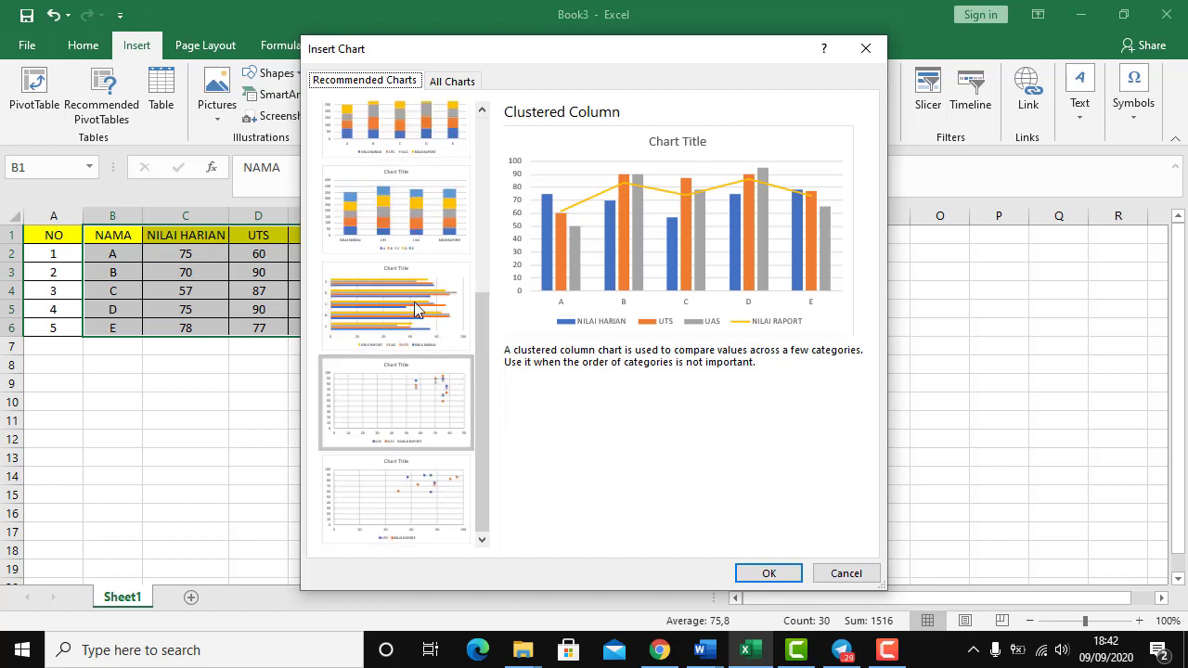
{"action": "left_click", "coordinate": [473, 86]}
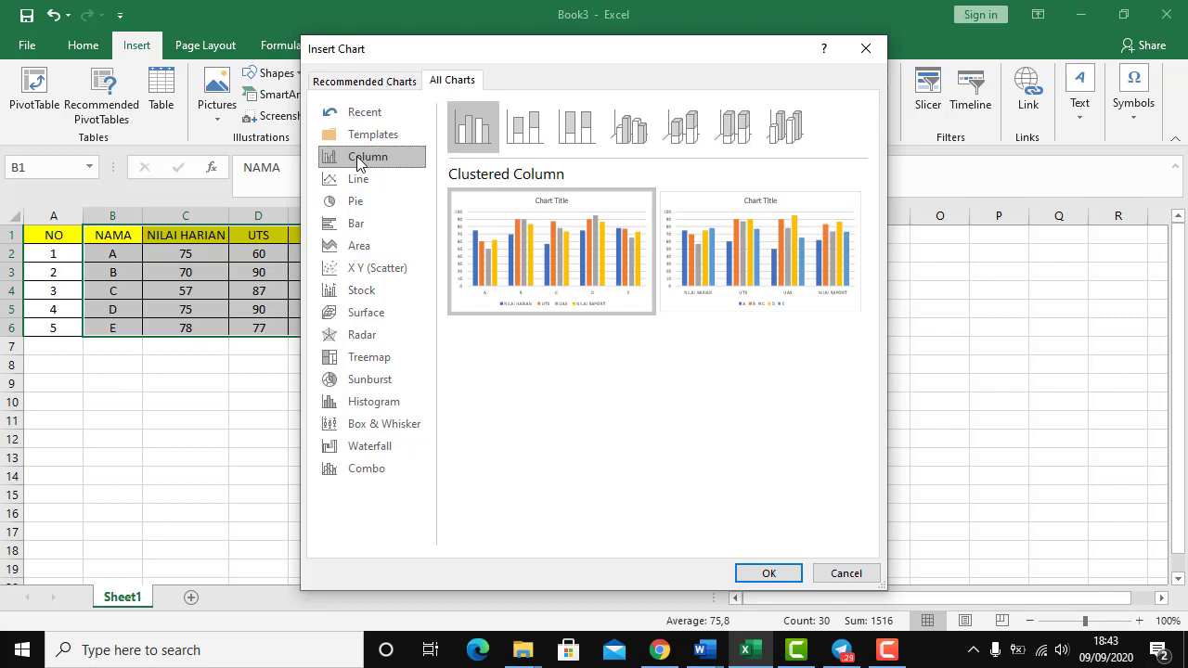
{"action": "left_click", "coordinate": [754, 570]}
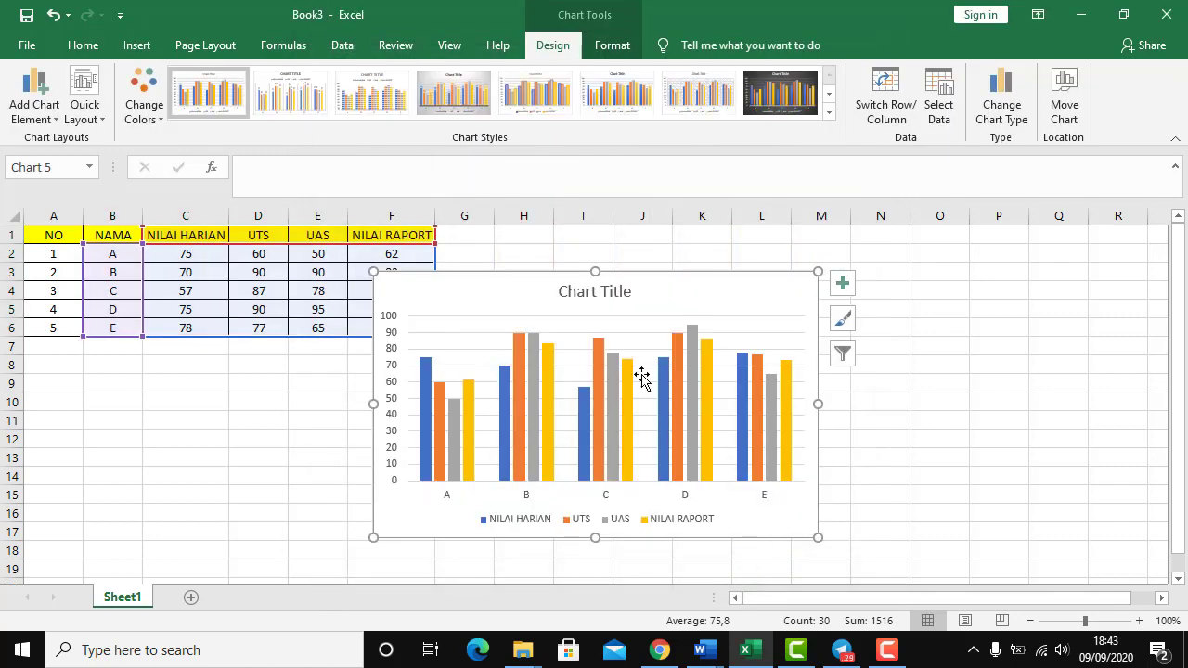
- Move the chart off the data so it sits beside the table, starting near cell G2
{"action": "left_click_drag", "start_coordinate": [627, 291], "coordinate": [568, 306]}
{"action": "left_click", "coordinate": [724, 276]}
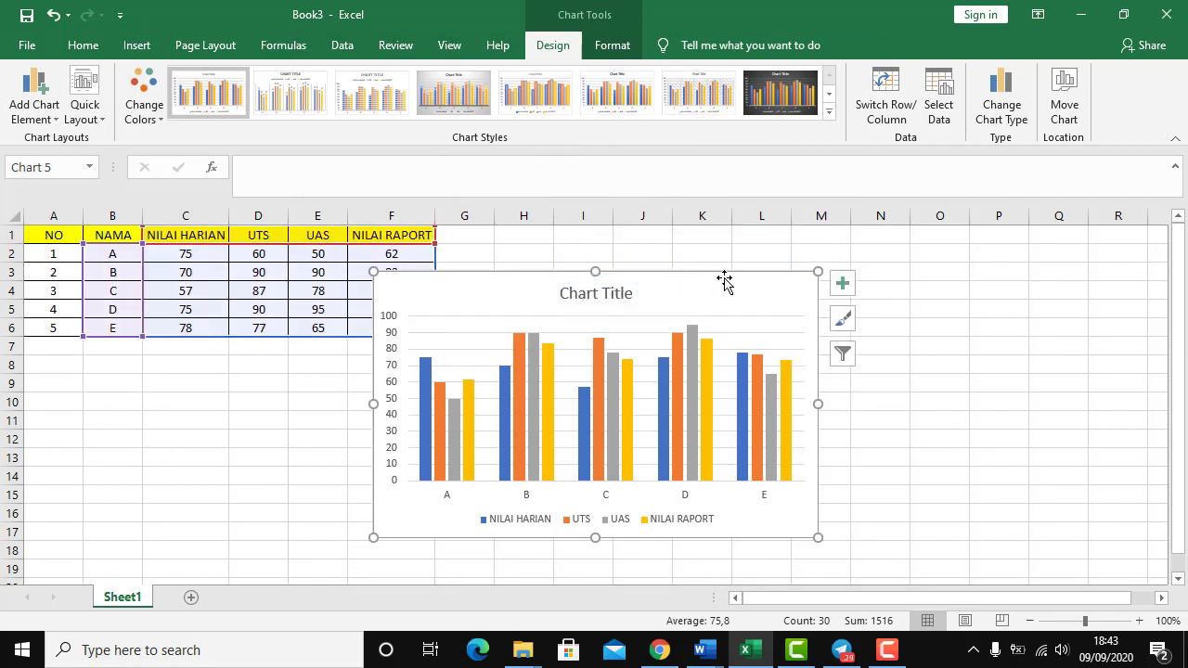
{"action": "left_click_drag", "start_coordinate": [724, 276], "coordinate": [827, 255]}
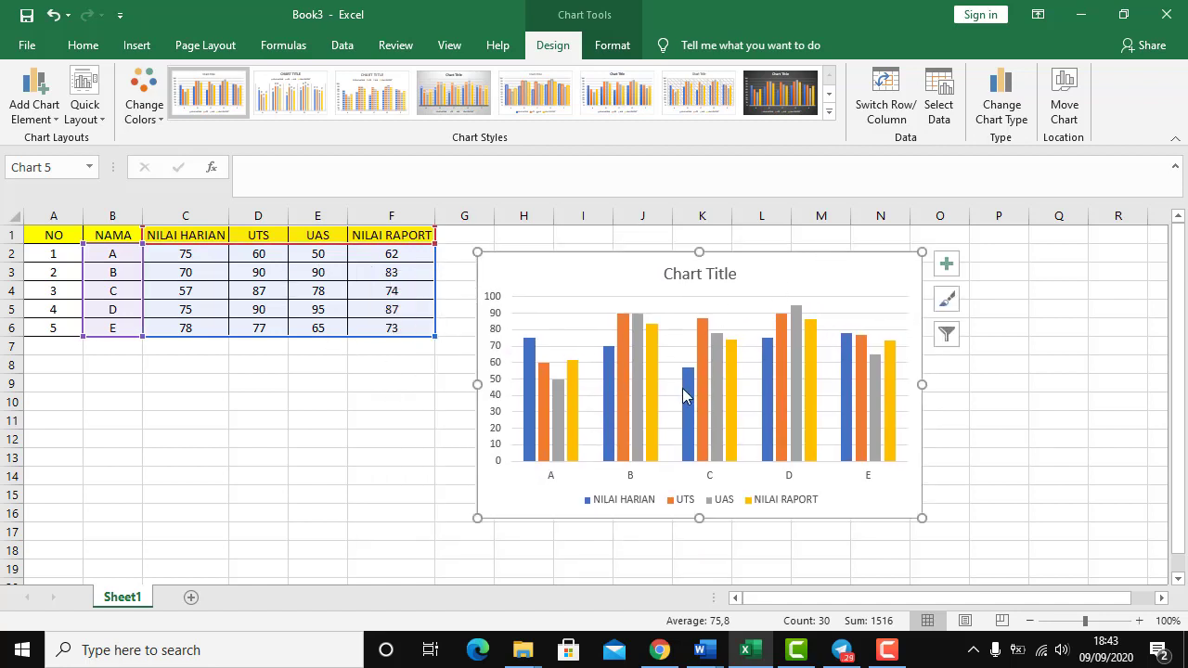
- Inspect the chart's NILAI HARIAN, UTS, UAS and NILAI RAPORT series one after another
{"action": "mouse_move", "coordinate": [682, 388]}
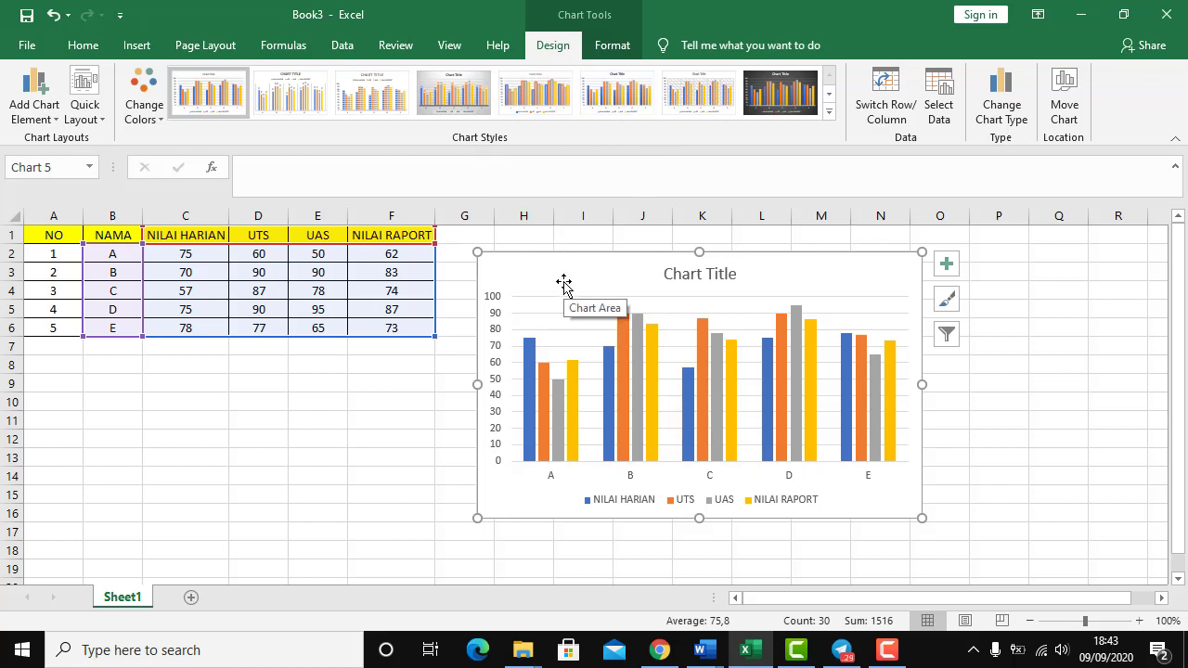
{"action": "left_click", "coordinate": [533, 343]}
{"action": "mouse_move", "coordinate": [545, 383]}
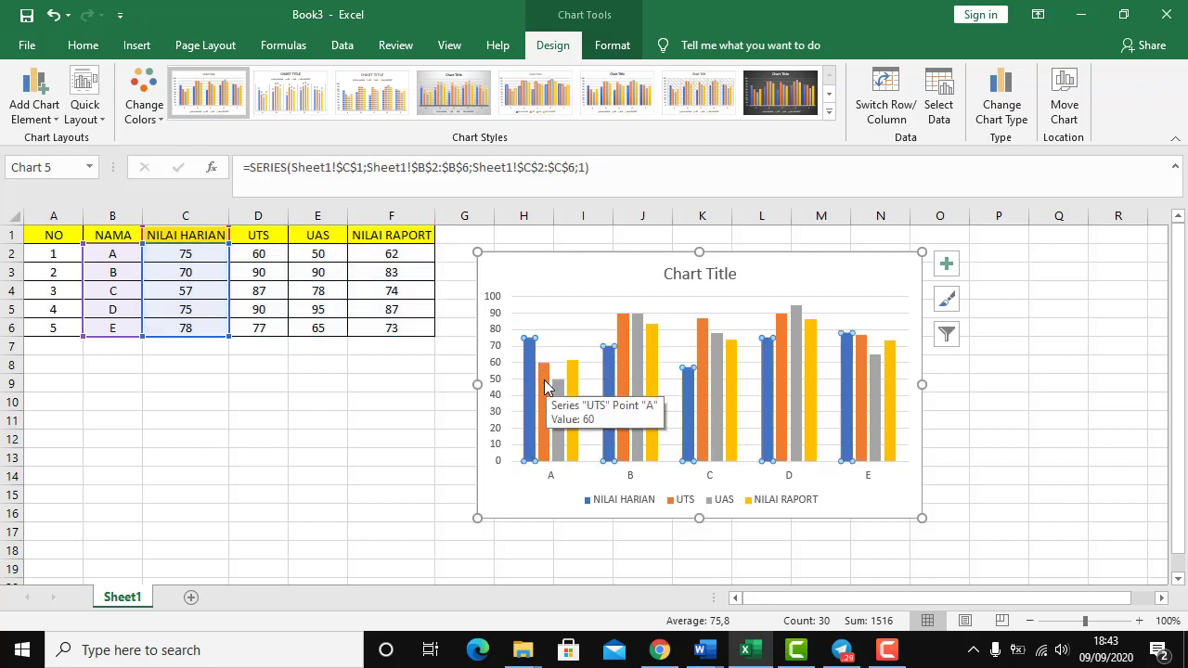
{"action": "left_click", "coordinate": [545, 381]}
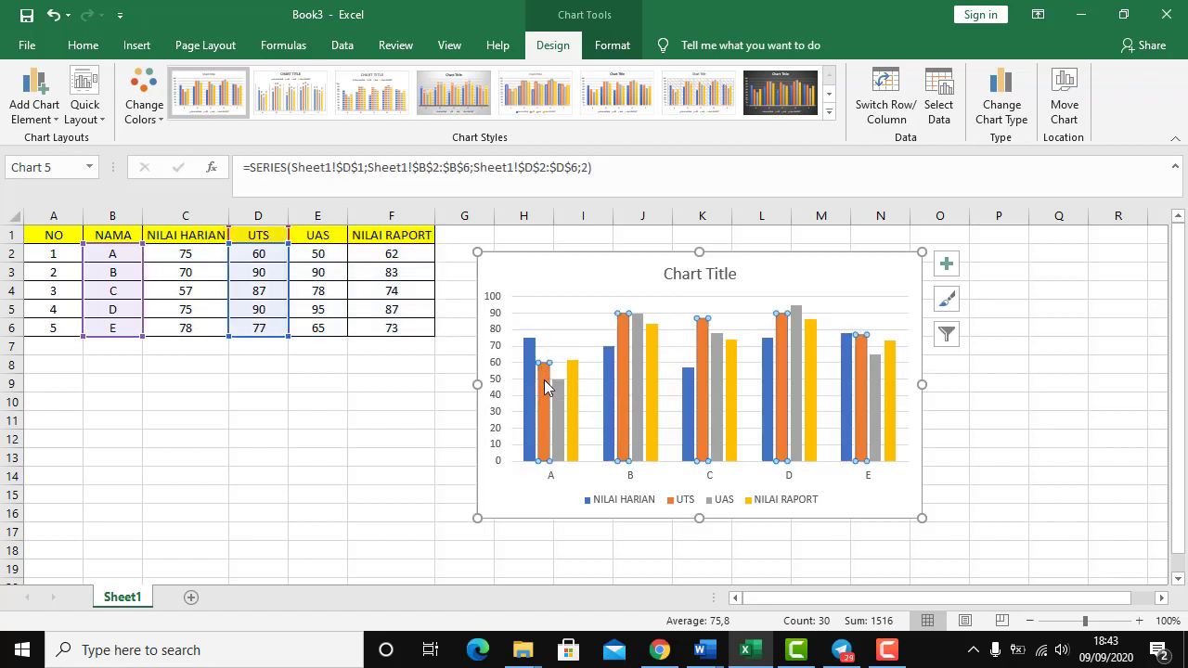
{"action": "left_click", "coordinate": [560, 399]}
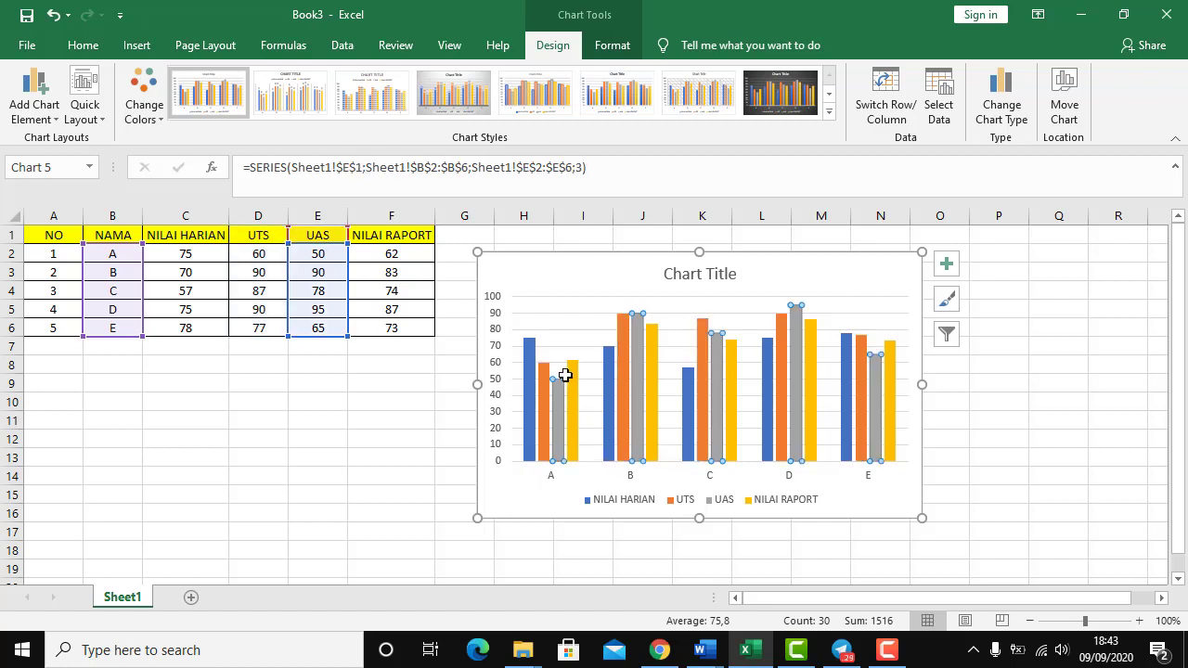
{"action": "left_click", "coordinate": [573, 371]}
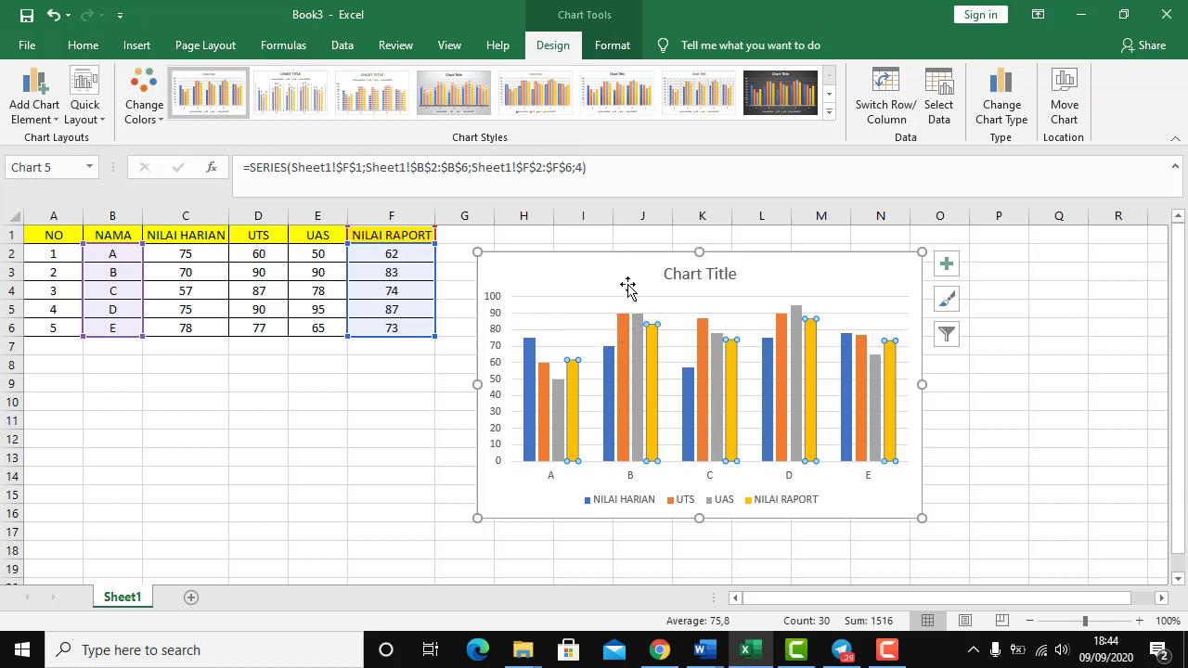
- Hide and restore the chart's axes, and do the same with its title
{"action": "left_click", "coordinate": [945, 267]}
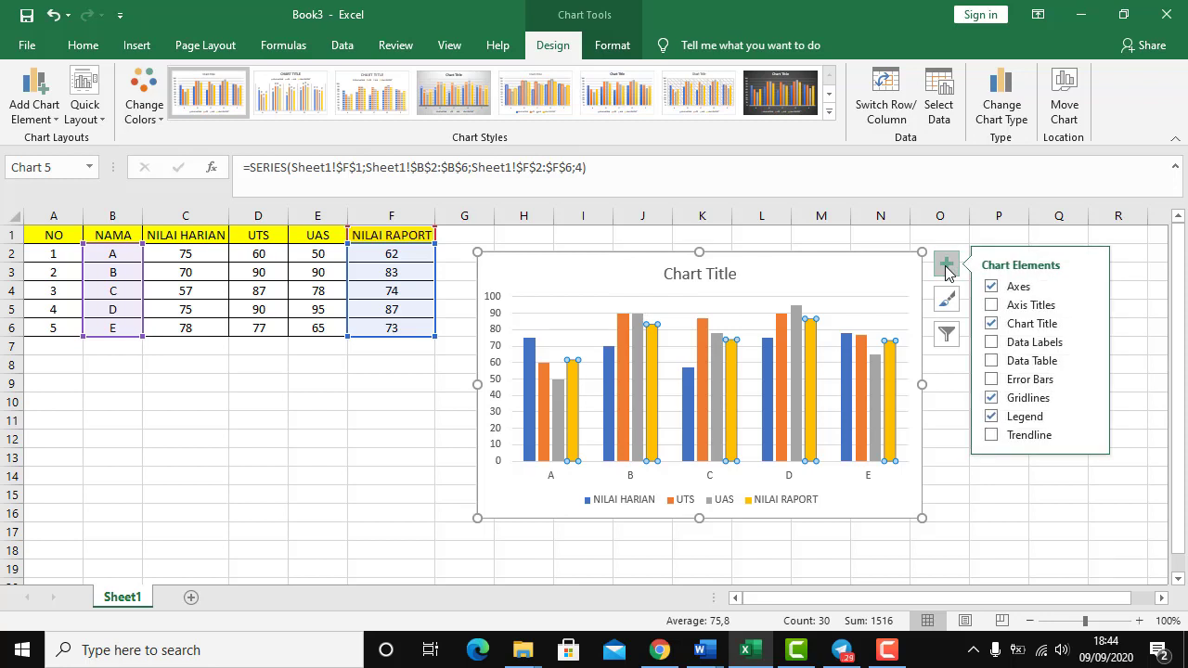
{"action": "left_click", "coordinate": [991, 288]}
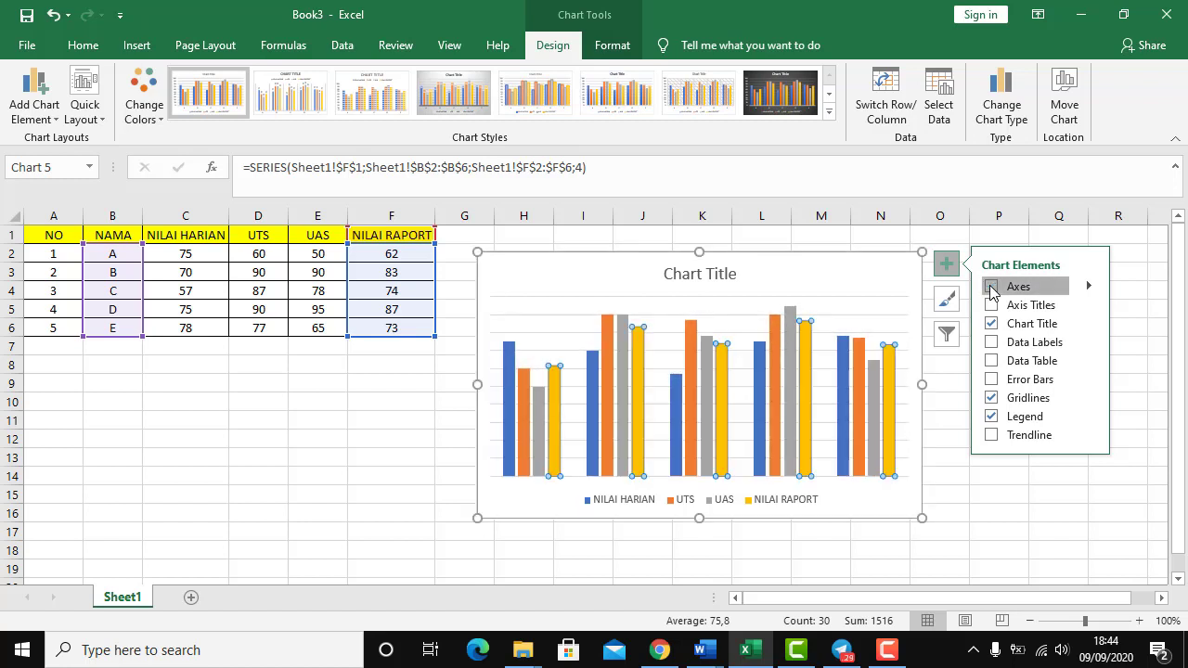
{"action": "left_click", "coordinate": [991, 288]}
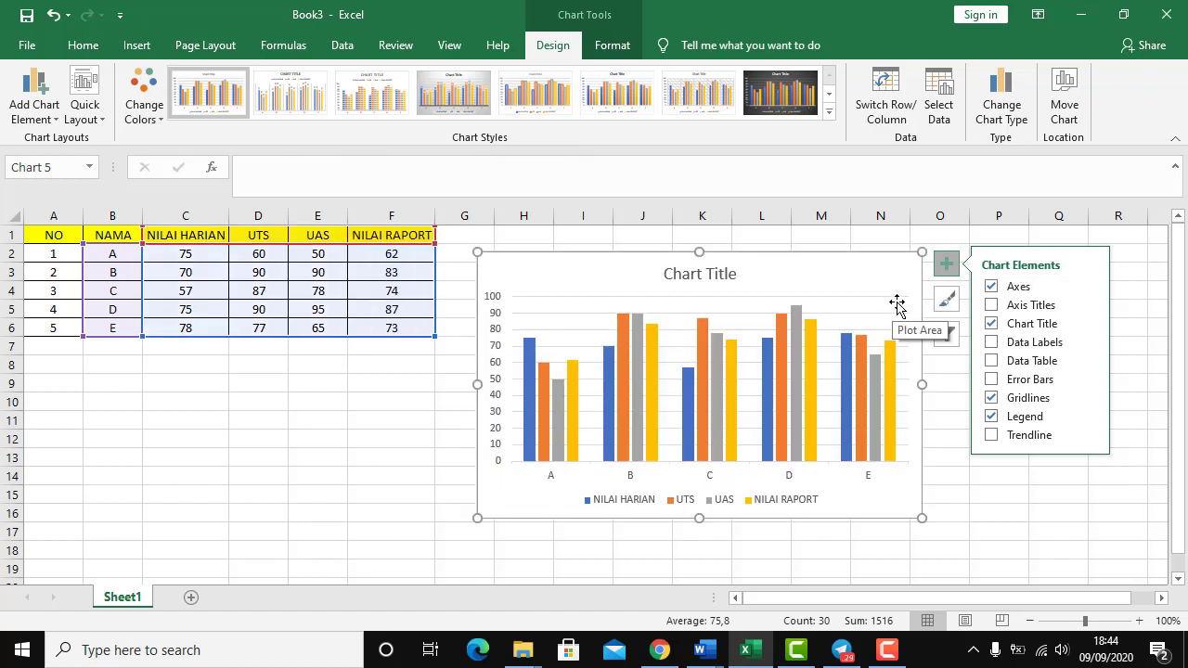
{"action": "left_click", "coordinate": [995, 326]}
{"action": "left_click", "coordinate": [995, 326]}
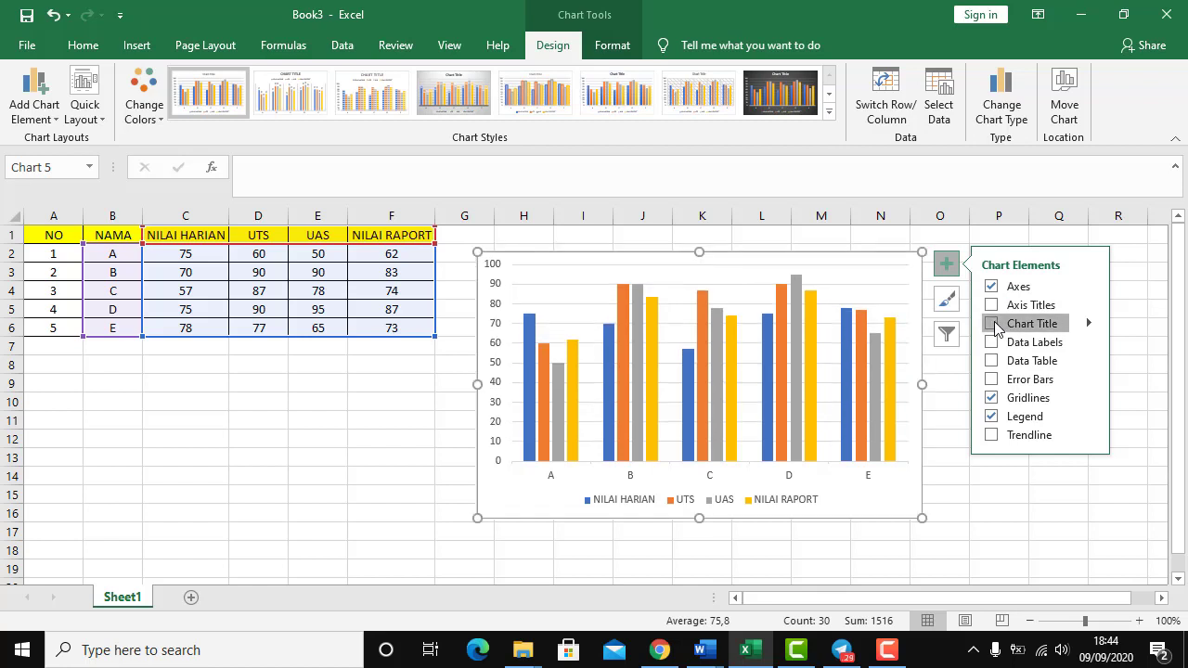
- Replace the chart's placeholder title with "REKAP NILAI KELAS F"
{"action": "left_click", "coordinate": [733, 270]}
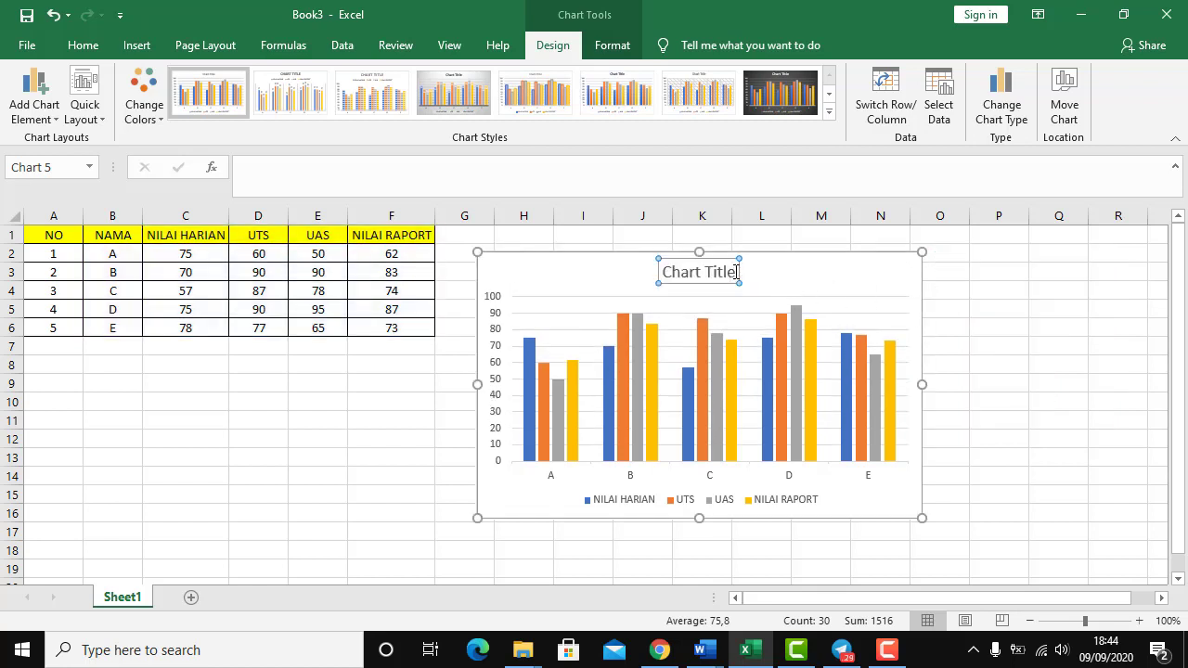
{"action": "triple_click", "coordinate": [685, 258]}
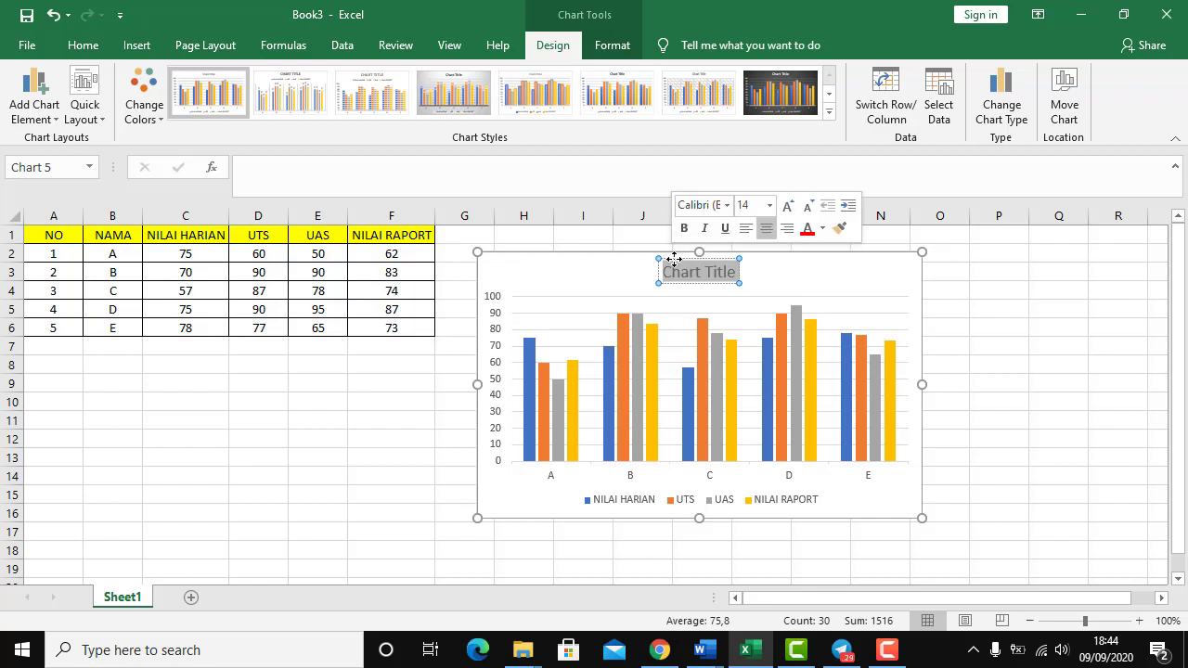
{"action": "mouse_move", "coordinate": [730, 449]}
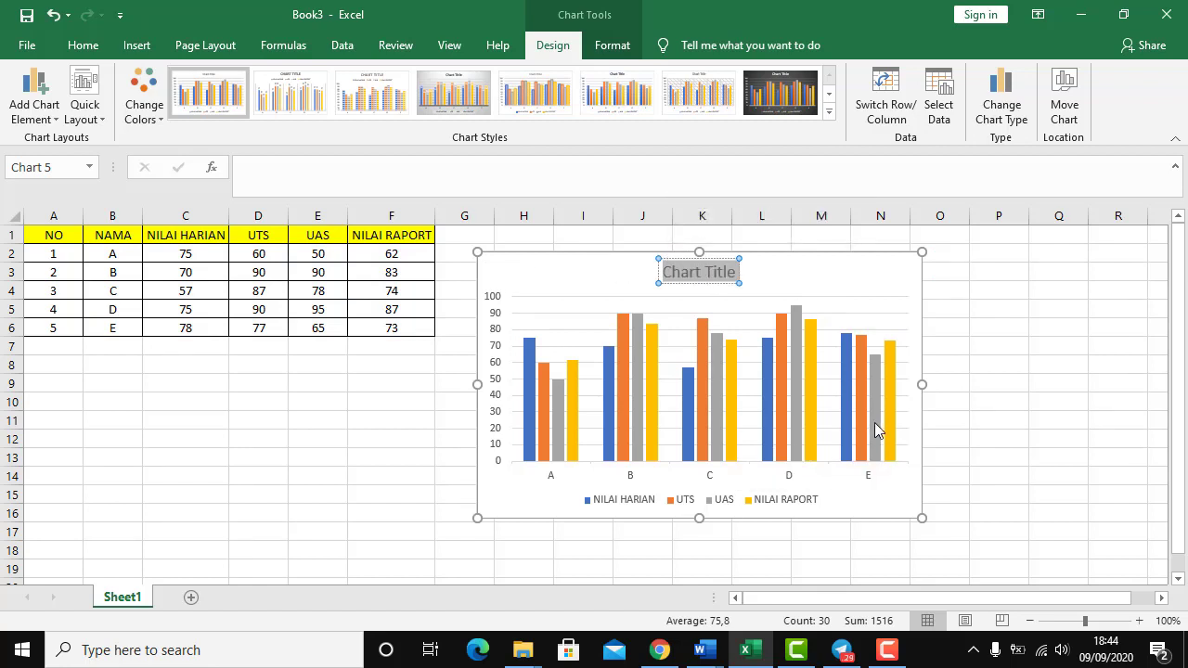
{"action": "mouse_move", "coordinate": [875, 423]}
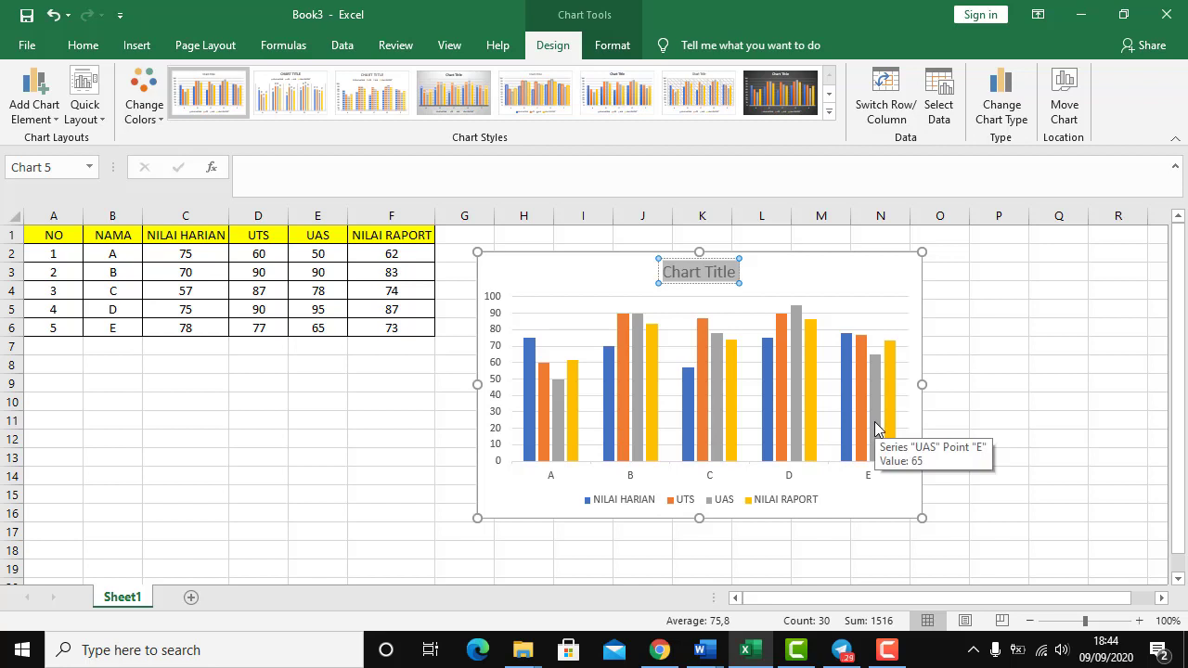
{"action": "type", "text": "RA"}
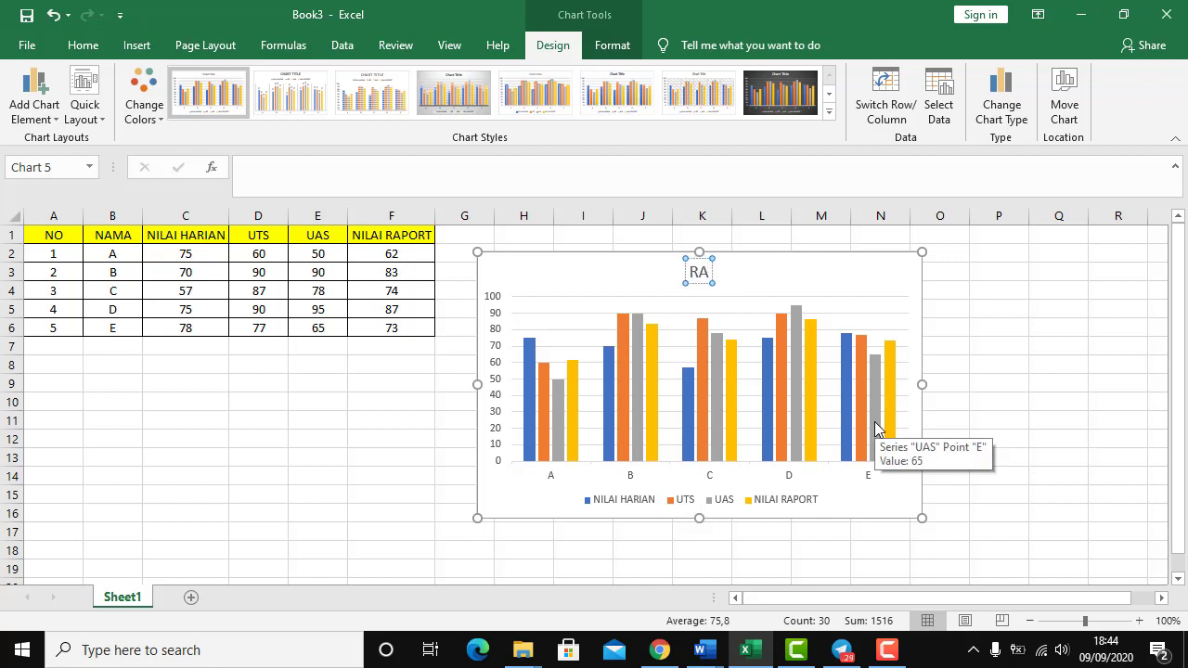
{"action": "type", "text": "KAP N"}
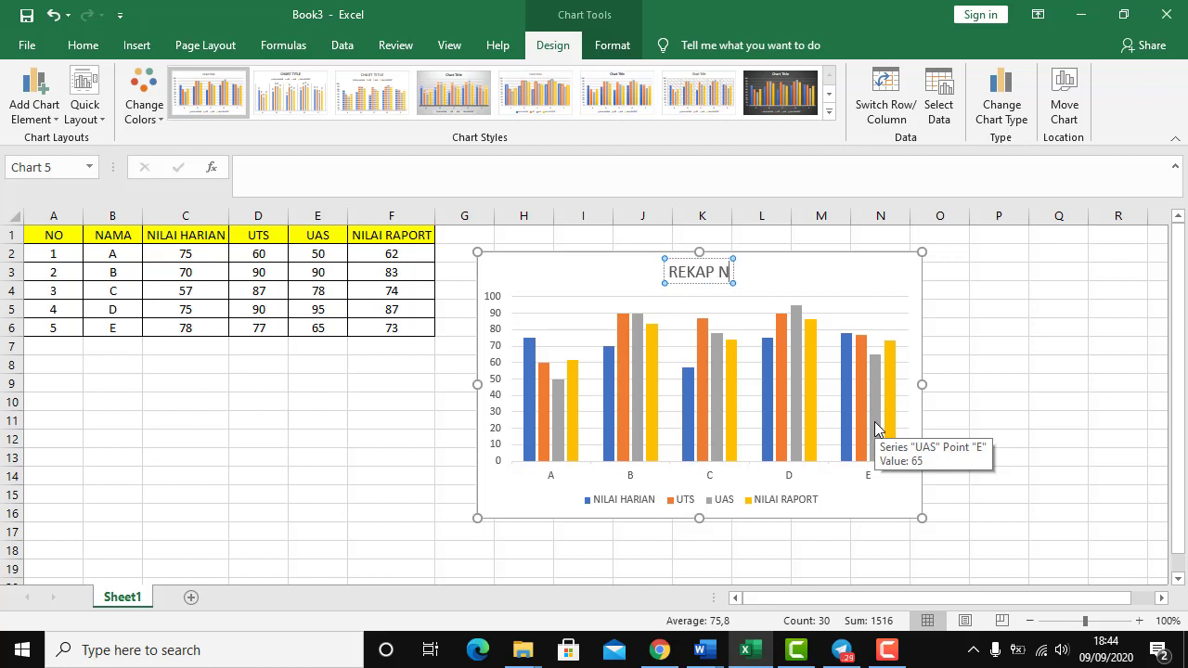
{"action": "type", "text": "ILAI"}
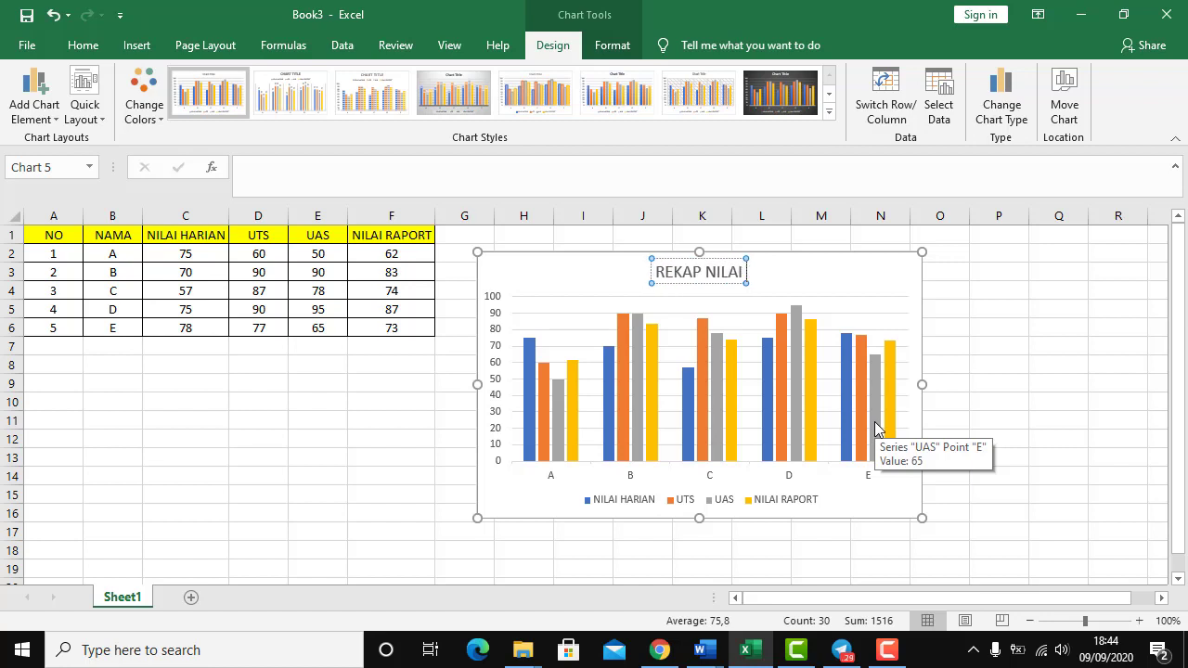
{"action": "type", "text": " KELAS"}
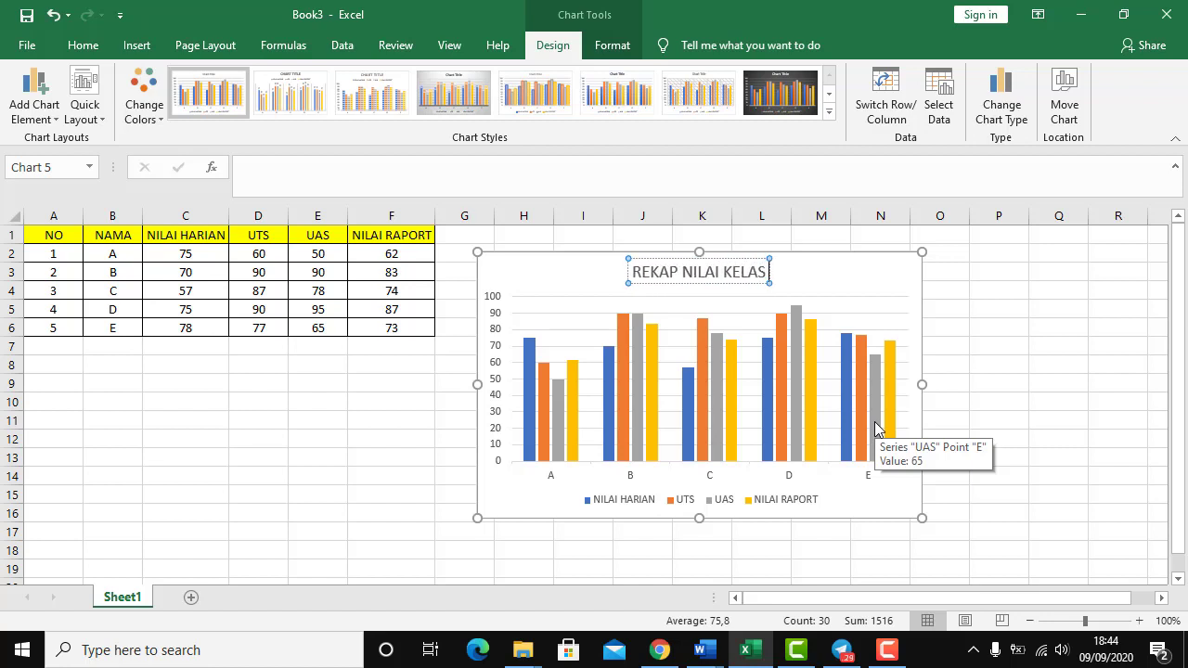
{"action": "type", "text": " F"}
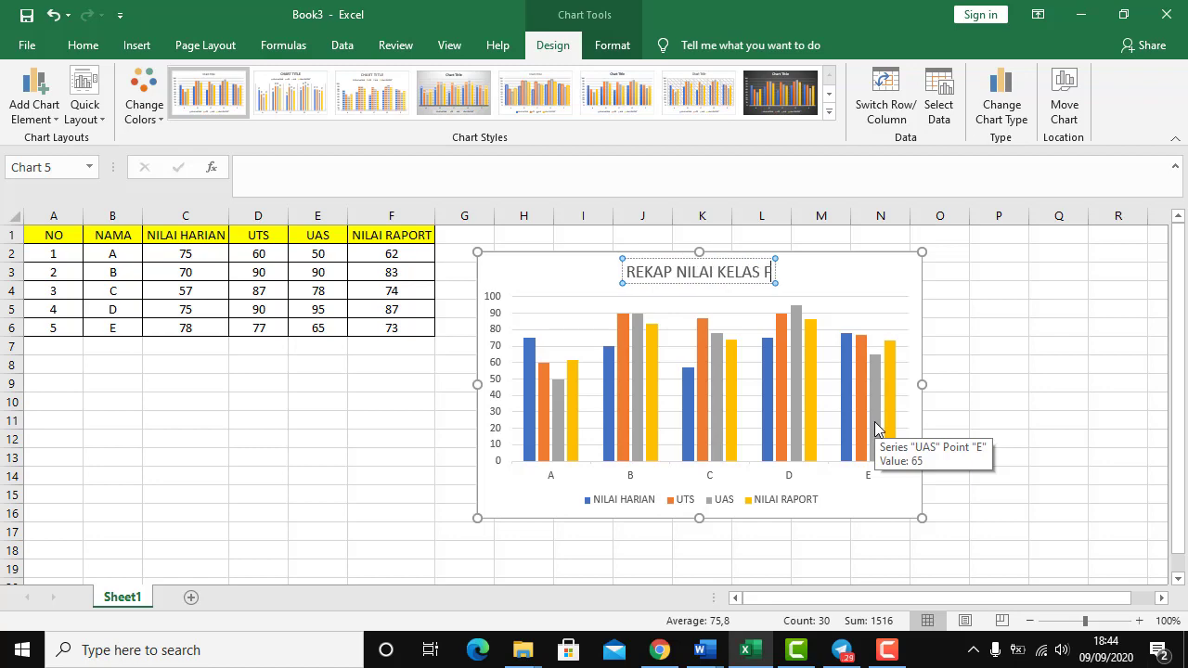
{"action": "left_click", "coordinate": [965, 289]}
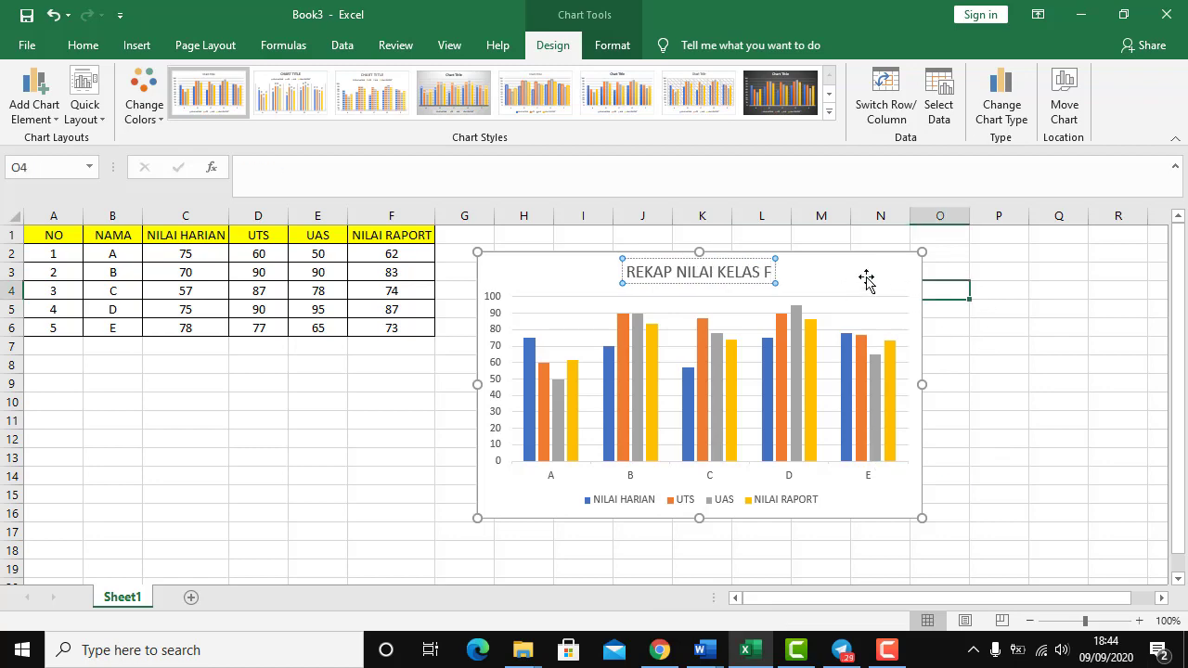
{"action": "left_click", "coordinate": [770, 272]}
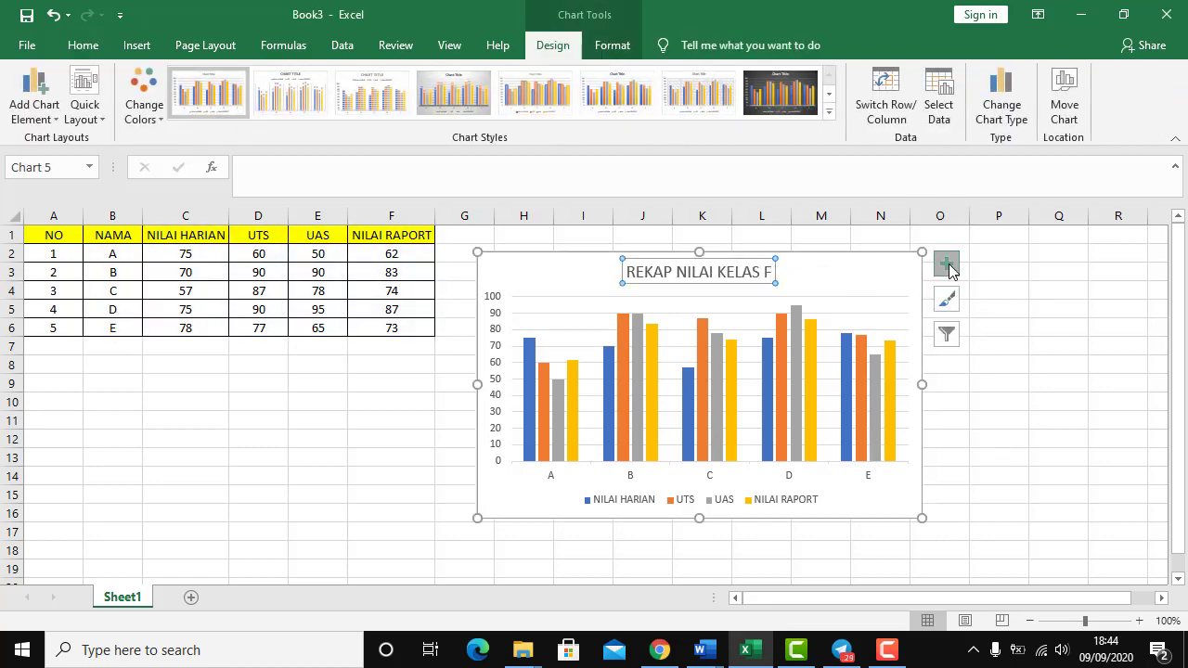
- Toggle the chart's gridlines and legend off and back on to demonstrate these elements
{"action": "left_click", "coordinate": [947, 267]}
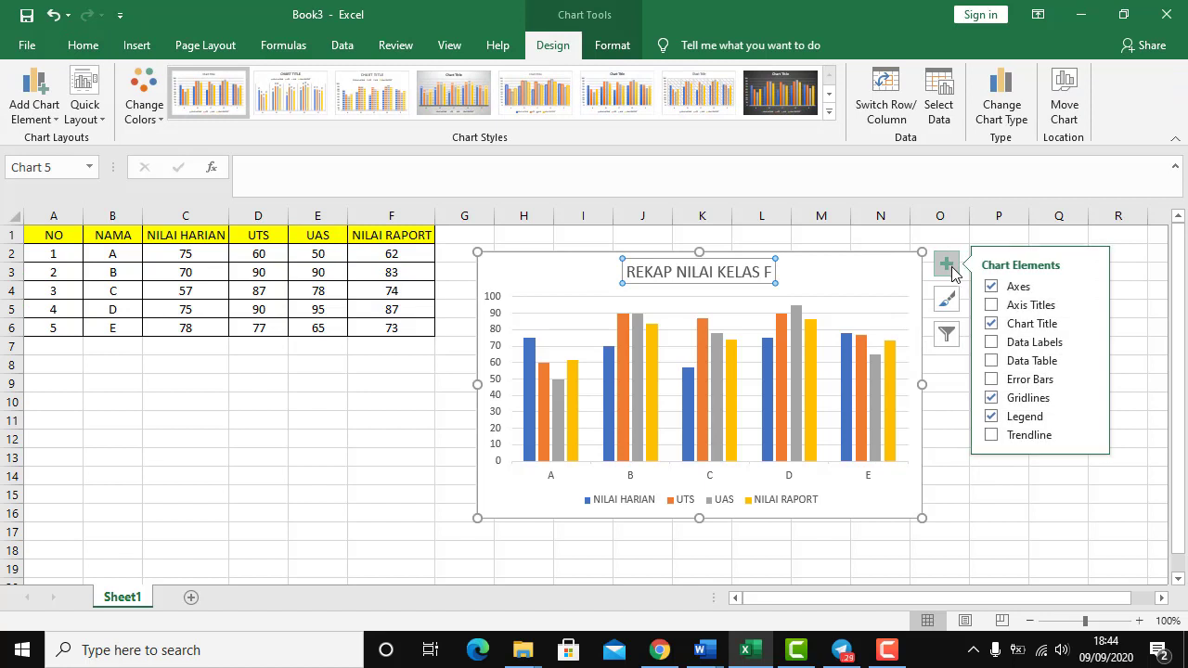
{"action": "left_click", "coordinate": [1029, 399]}
{"action": "left_click", "coordinate": [1028, 399]}
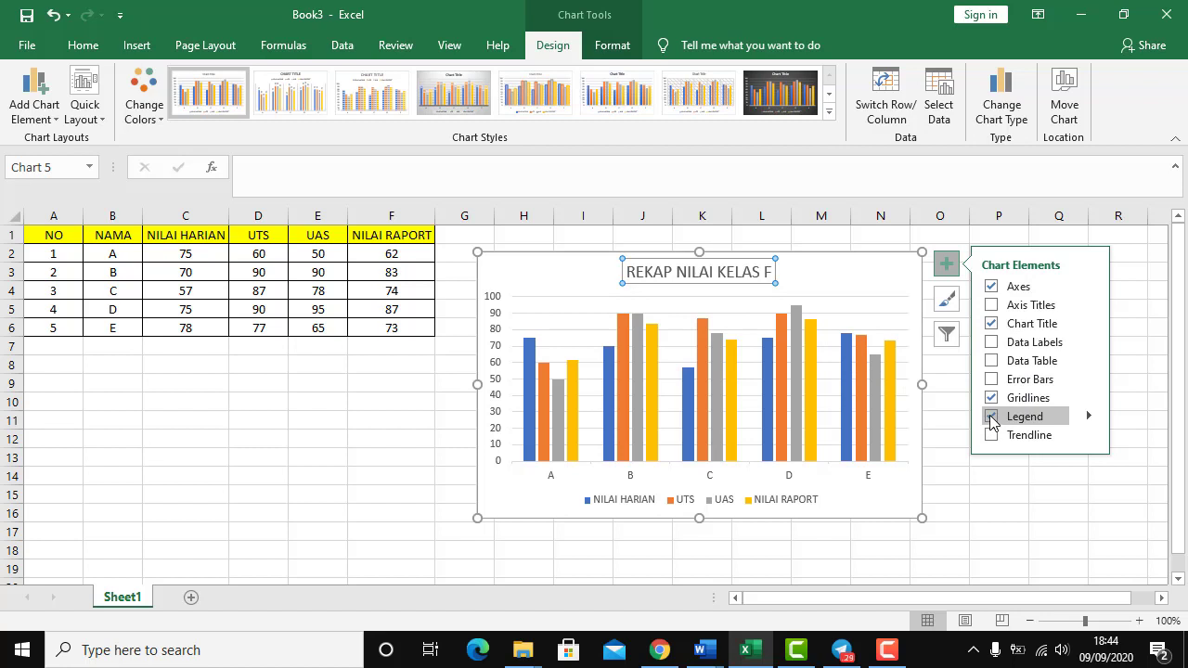
{"action": "left_click", "coordinate": [991, 420]}
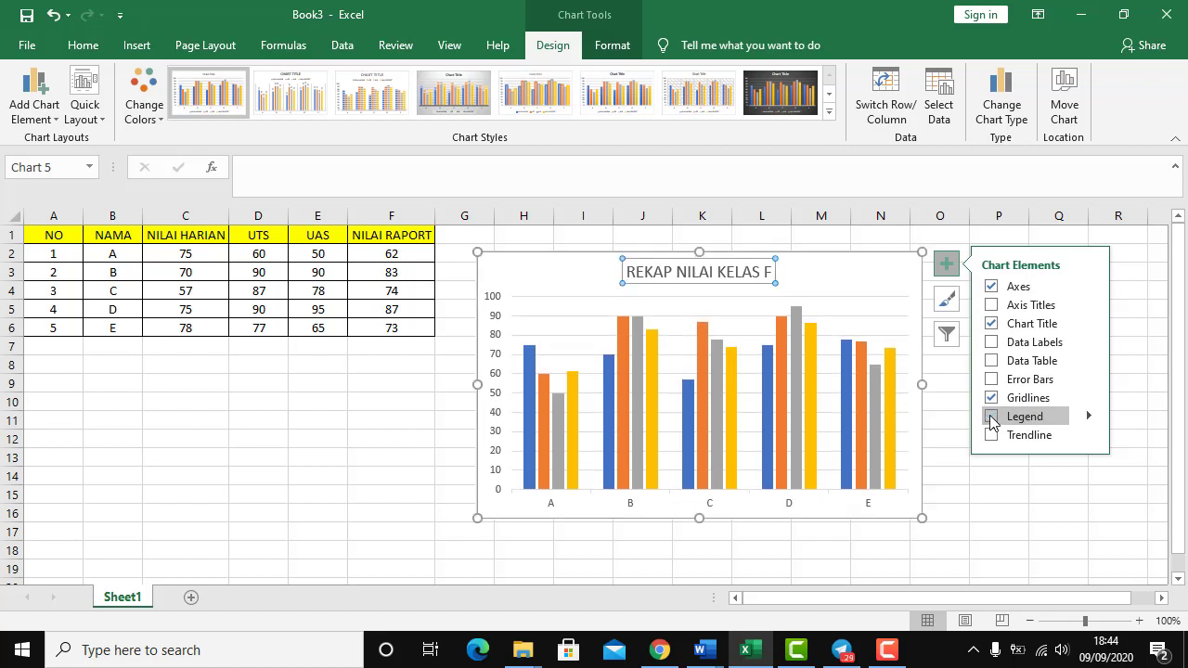
{"action": "left_click", "coordinate": [991, 419]}
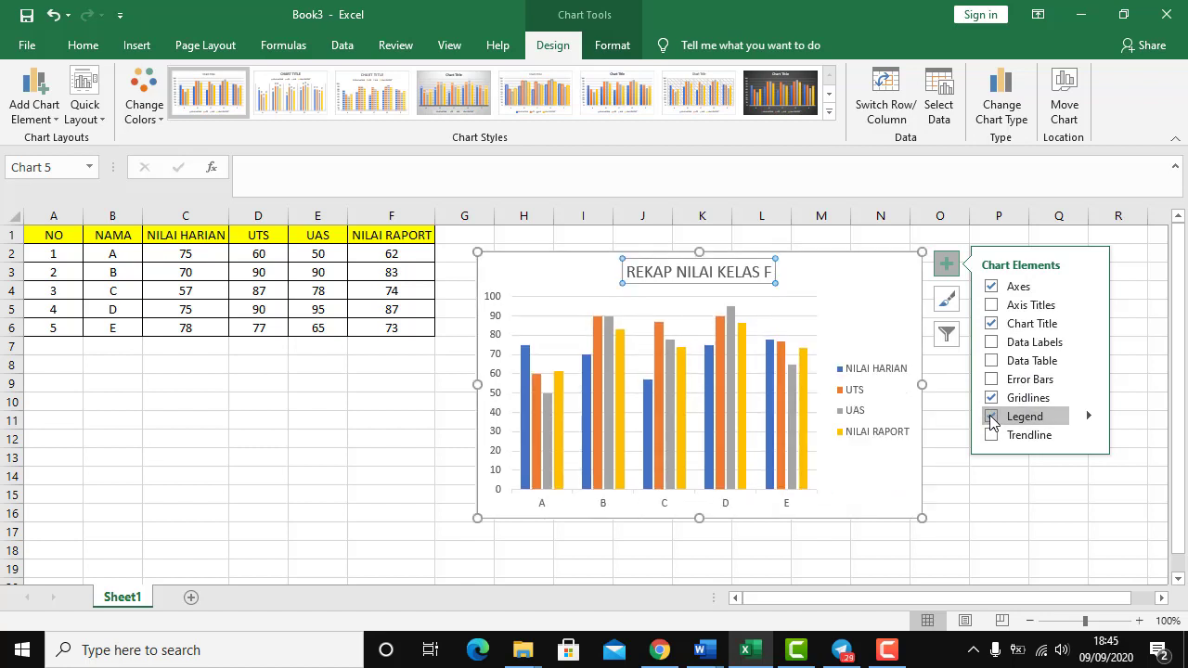
{"action": "left_click", "coordinate": [991, 420]}
{"action": "left_click", "coordinate": [991, 419]}
- Apply the grey gradient chart style with data labels, followed by the dark-background style
{"action": "left_click", "coordinate": [455, 96]}
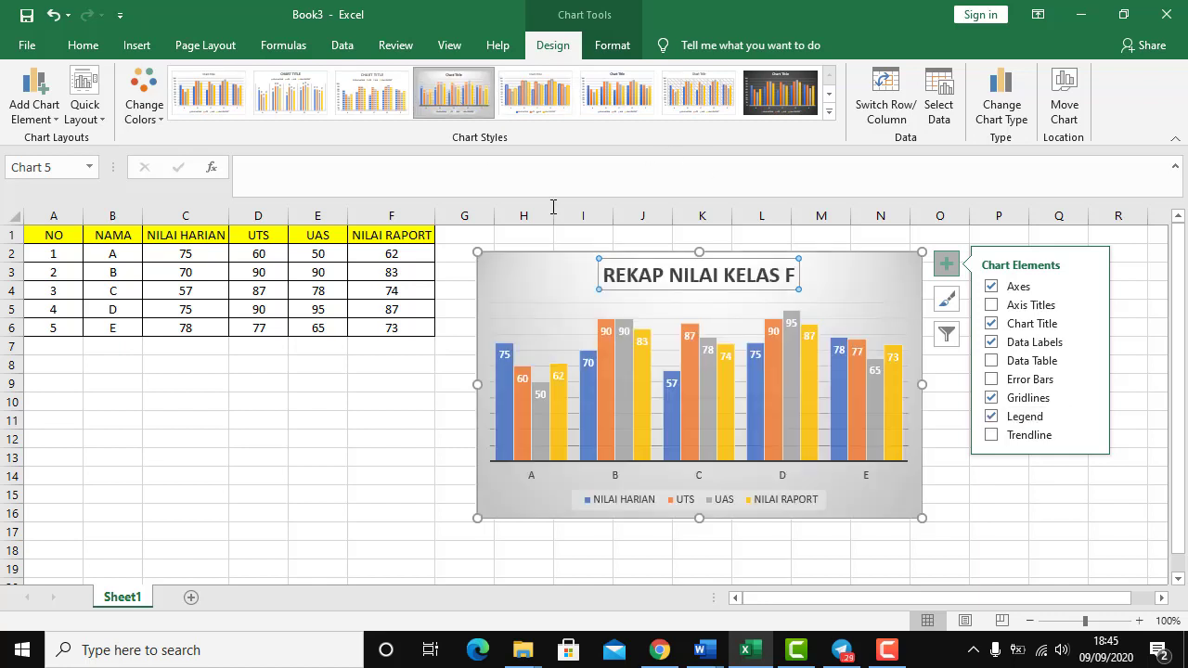
{"action": "left_click", "coordinate": [829, 111]}
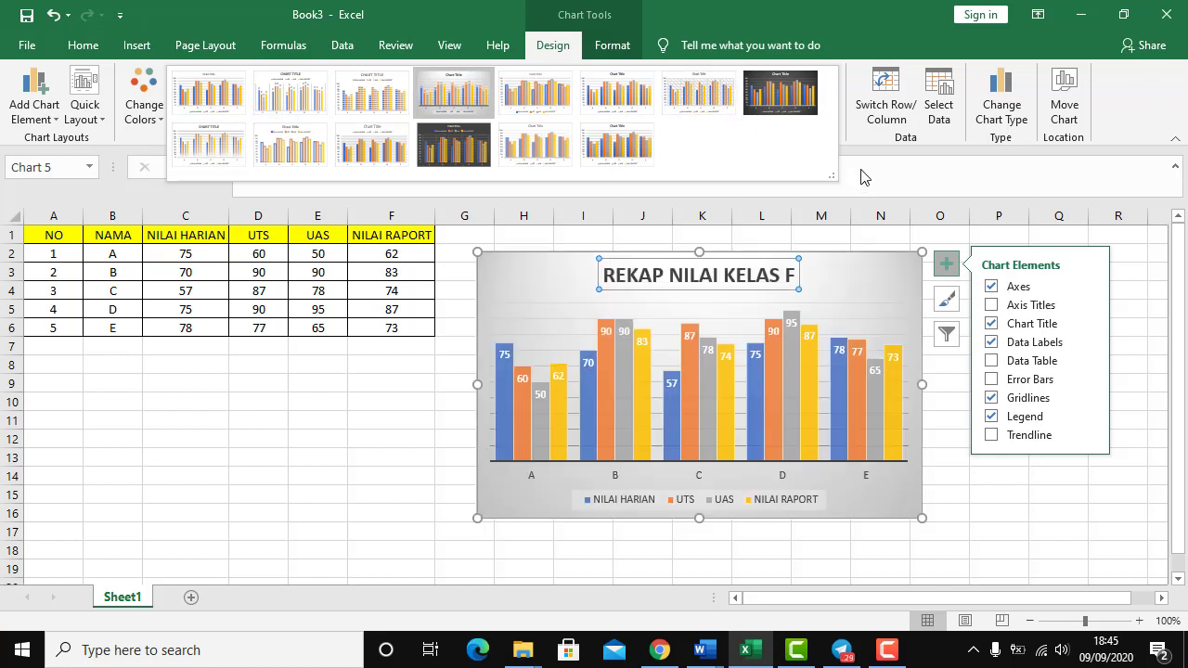
{"action": "left_click", "coordinate": [772, 146]}
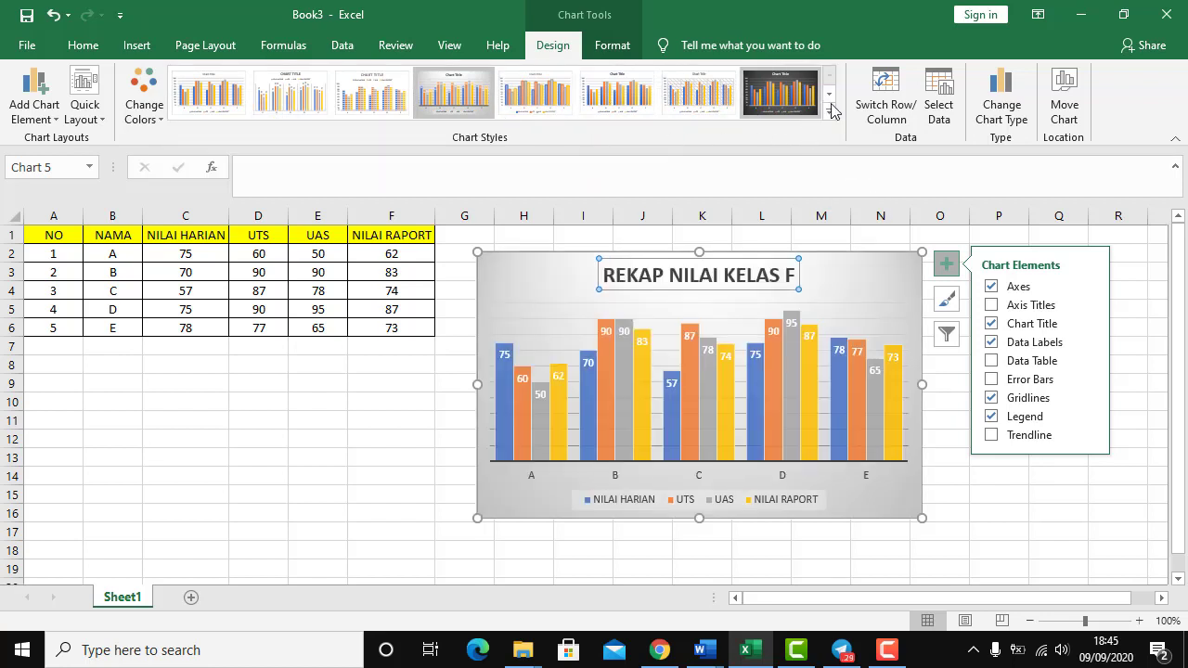
{"action": "left_click", "coordinate": [781, 93]}
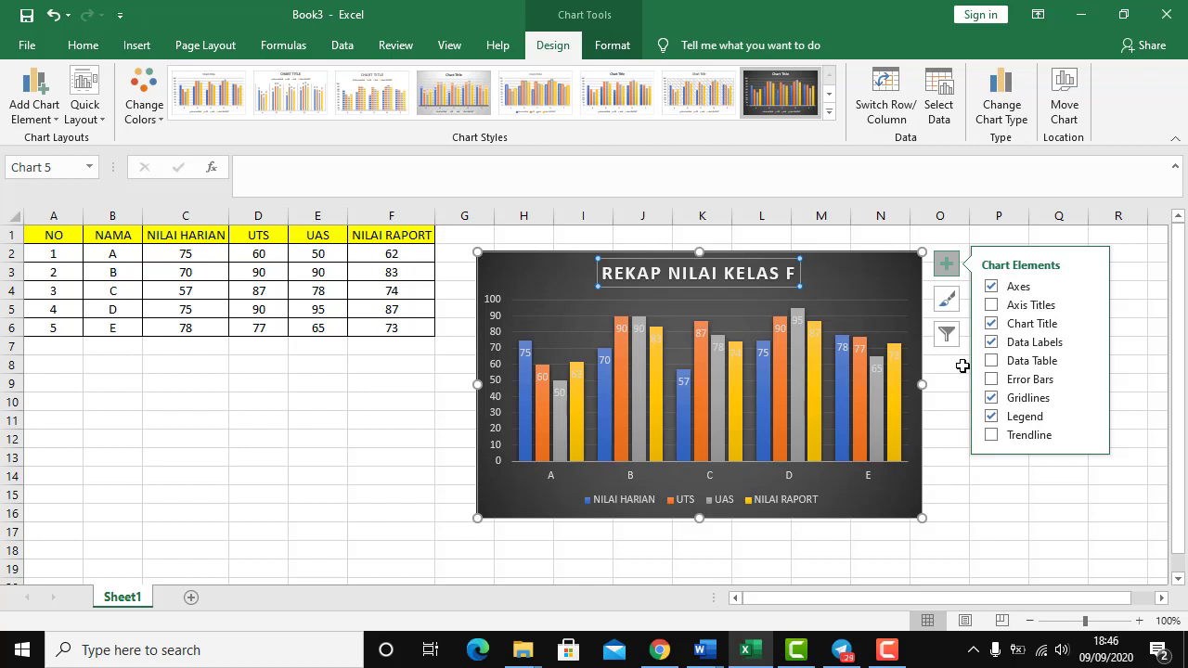
- Try the monochromatic gold and light-to-dark blue palettes on the chart, and return to the first colorful palette
{"action": "left_click", "coordinate": [947, 299]}
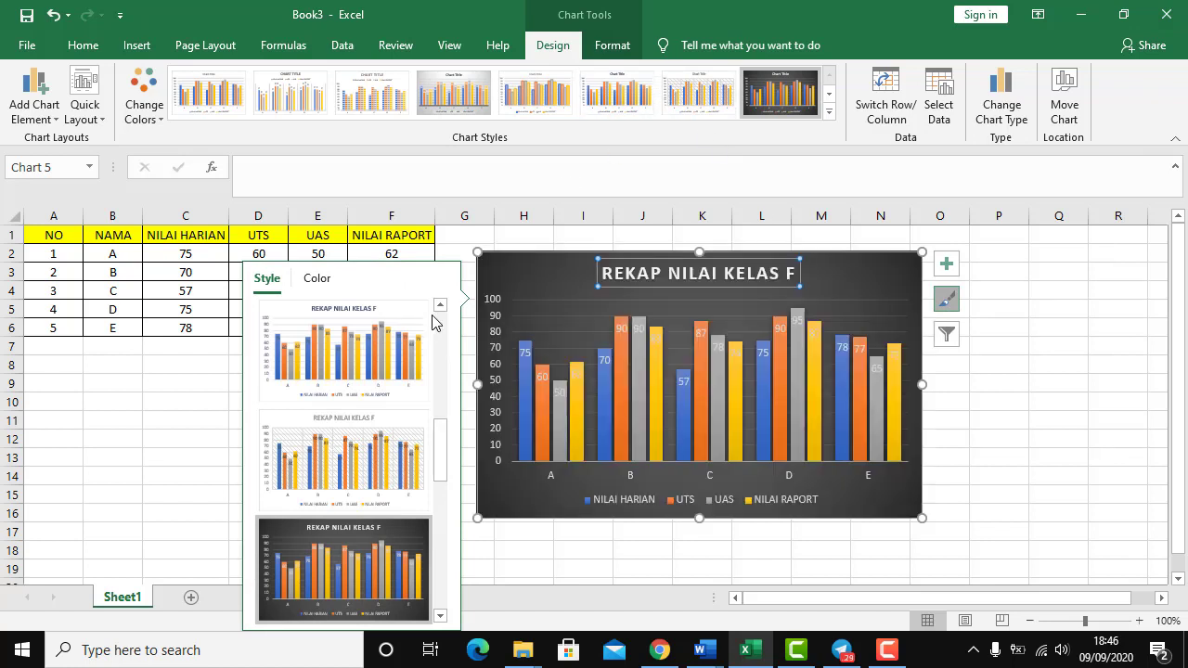
{"action": "left_click", "coordinate": [316, 280]}
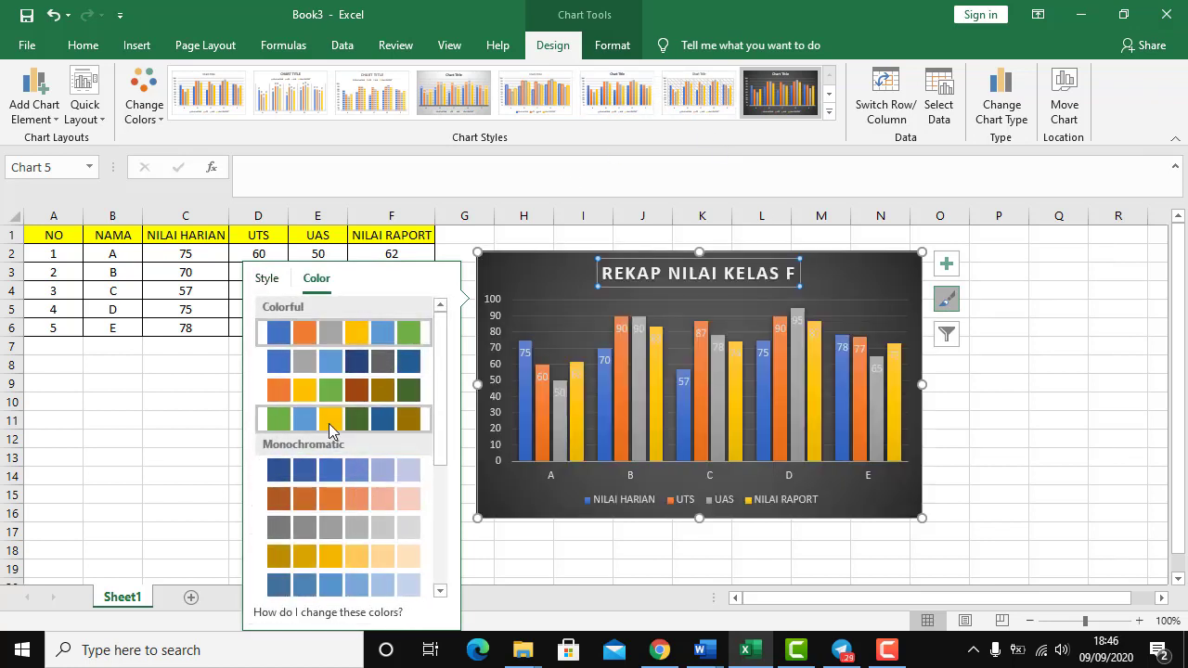
{"action": "left_click", "coordinate": [316, 557]}
{"action": "scroll", "coordinate": [385, 529], "scroll_direction": "down", "scroll_amount": 3}
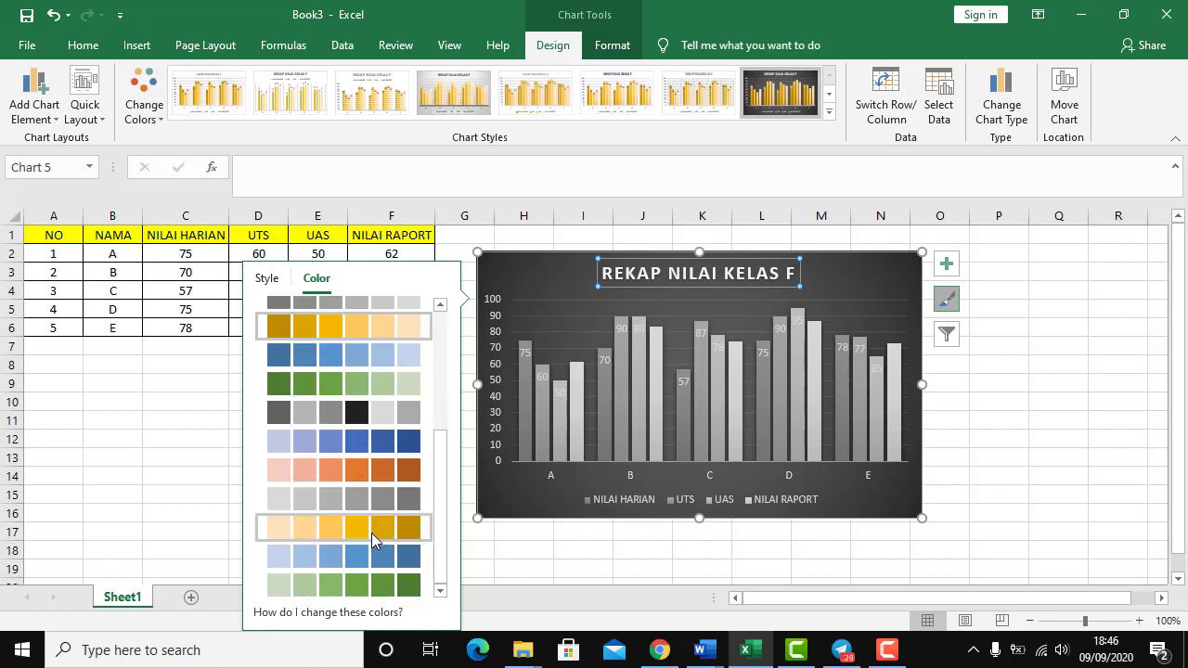
{"action": "left_click", "coordinate": [395, 569]}
{"action": "scroll", "coordinate": [397, 548], "scroll_direction": "up", "scroll_amount": 5}
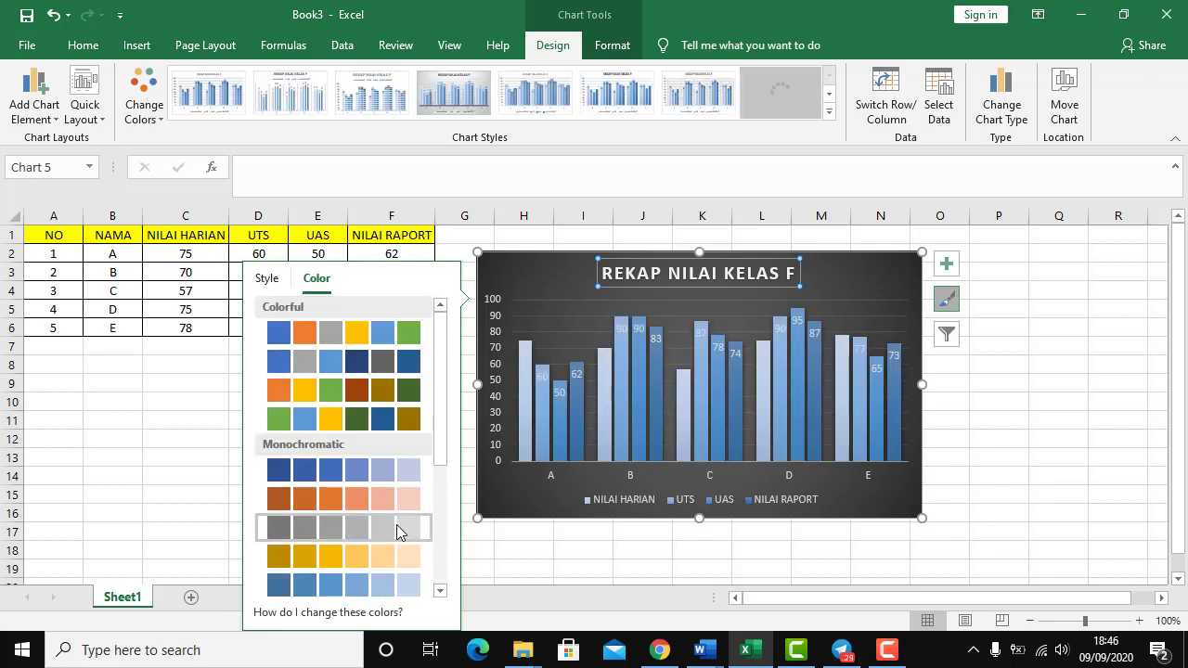
{"action": "left_click", "coordinate": [295, 325]}
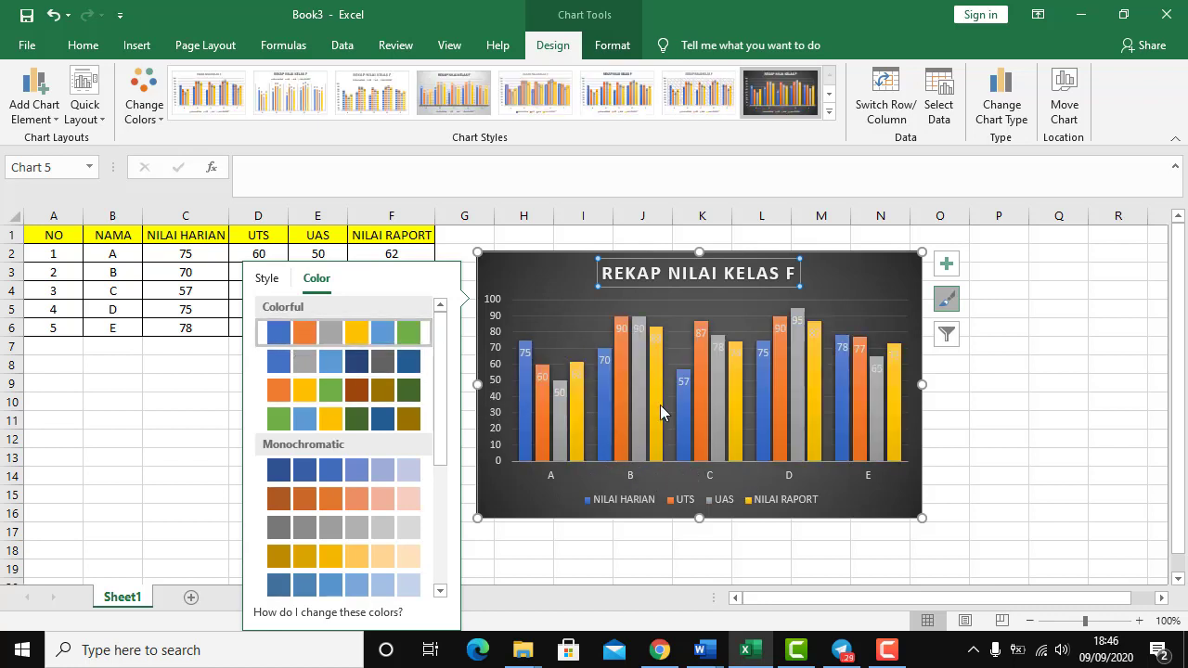
- In the chart filter, deselect all series and reselect NILAI HARIAN, UTS, UAS and NILAI RAPORT
{"action": "left_click", "coordinate": [948, 336]}
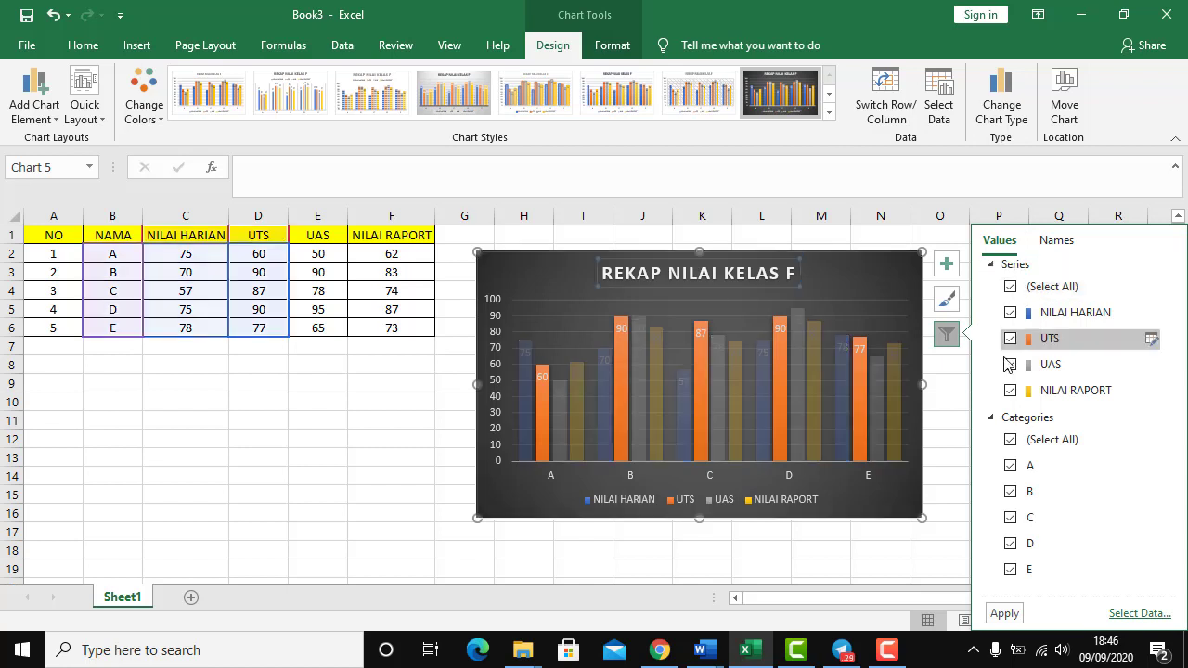
{"action": "left_click", "coordinate": [1012, 288]}
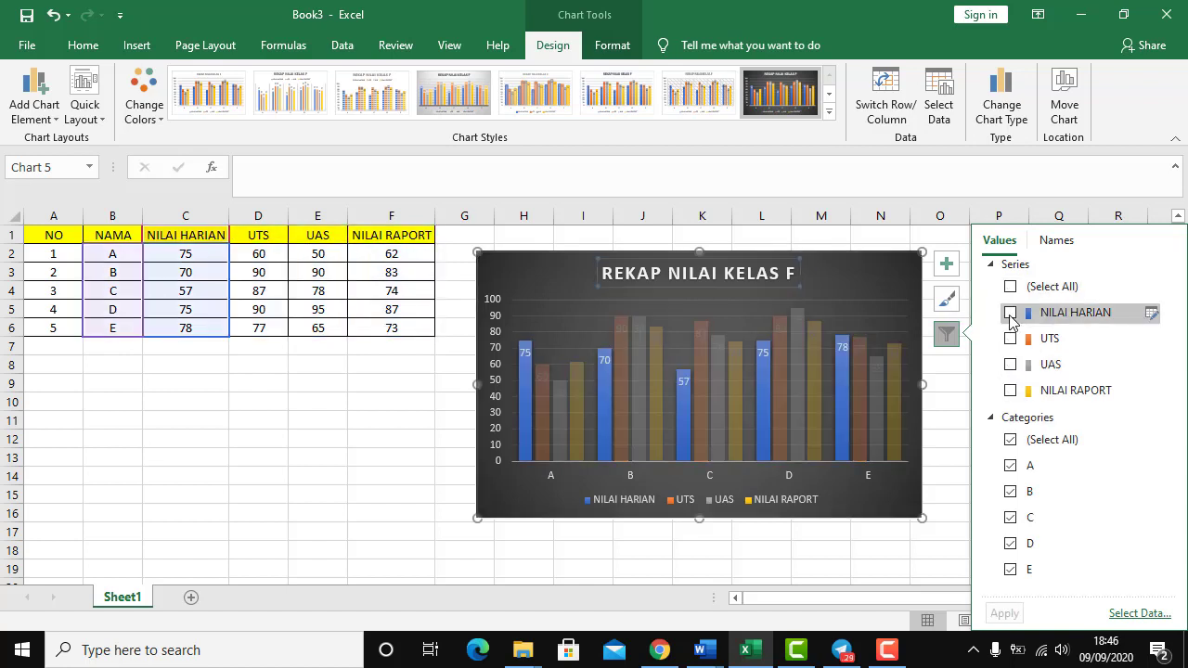
{"action": "left_click", "coordinate": [1011, 313]}
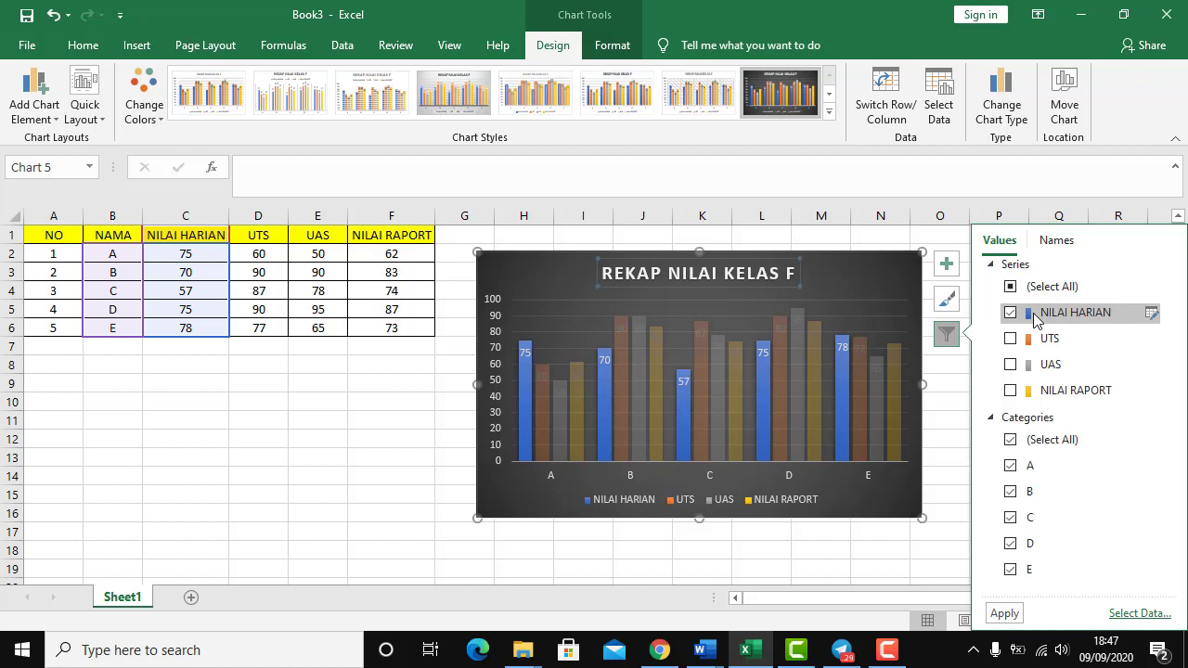
{"action": "left_click", "coordinate": [1011, 339]}
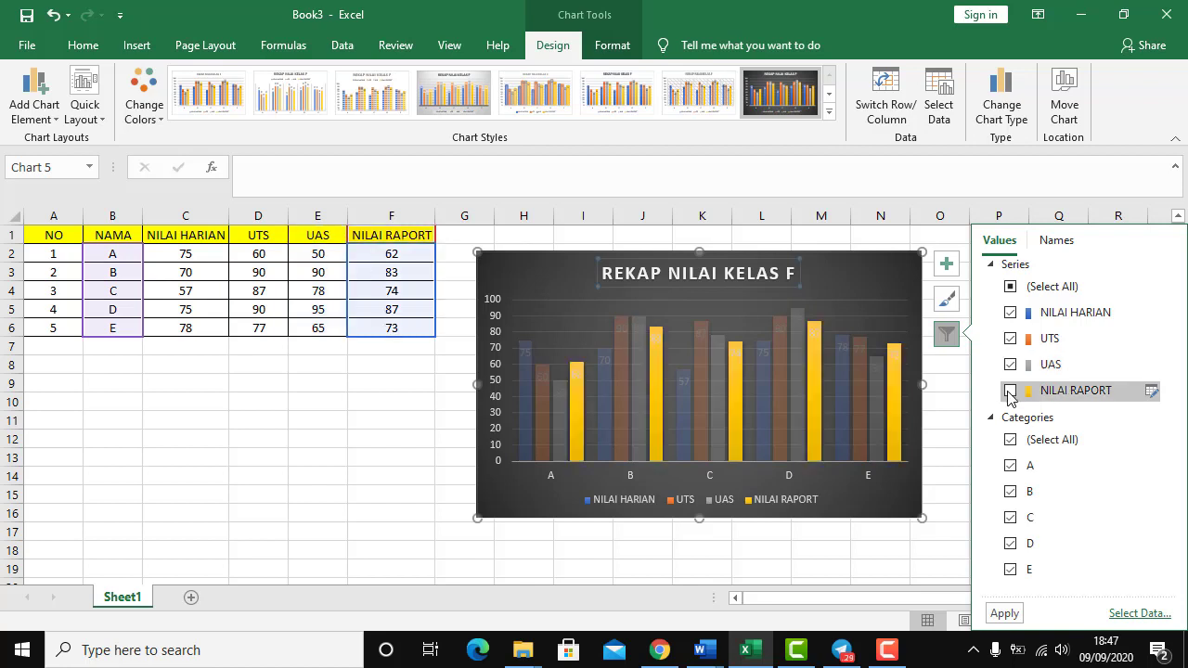
{"action": "left_click", "coordinate": [1011, 390]}
- In the chart filter, deselect all categories, toggle category A on and off, and leave without applying the filter
{"action": "left_click", "coordinate": [1011, 440]}
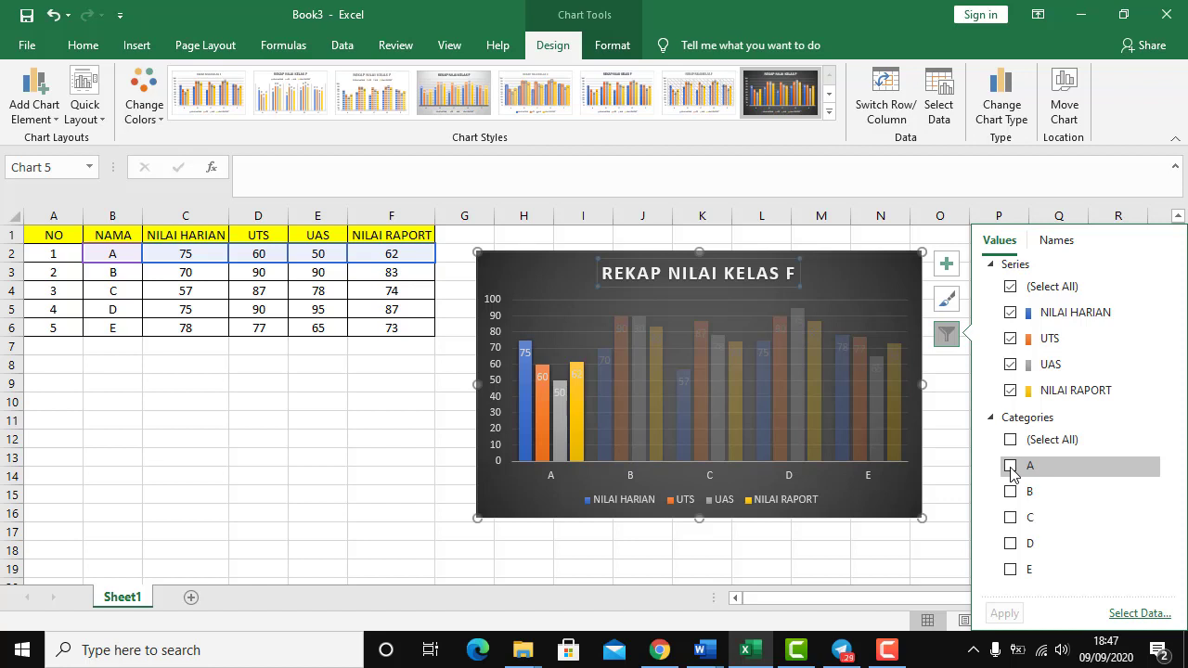
{"action": "left_click", "coordinate": [1011, 467]}
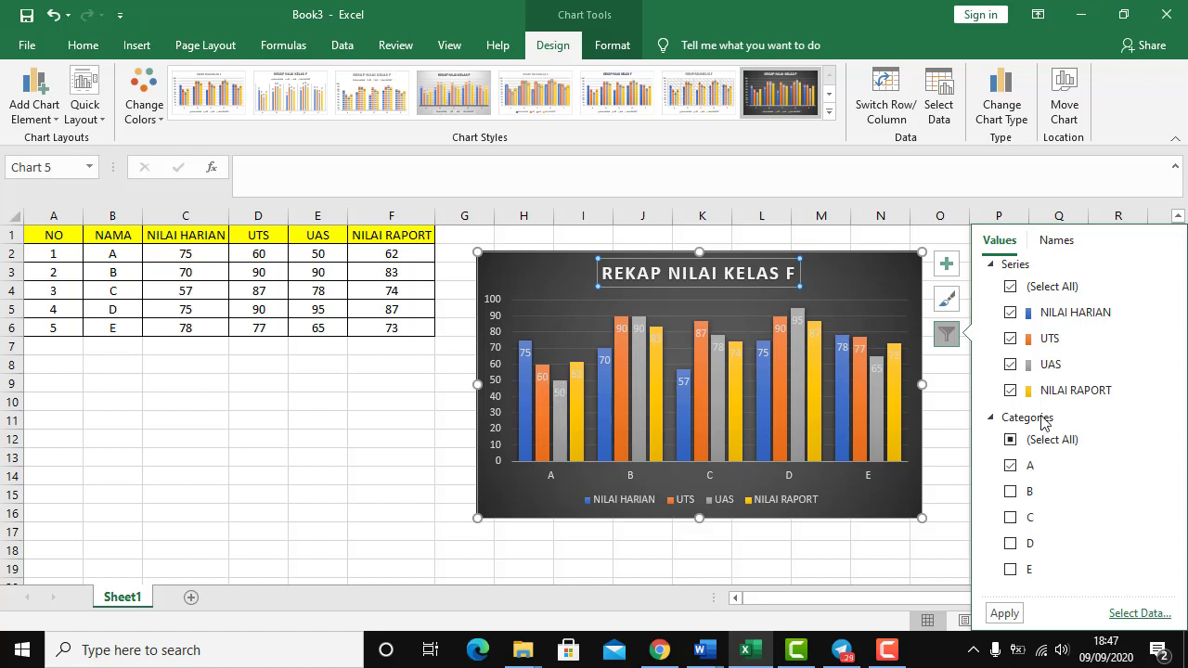
{"action": "left_click", "coordinate": [1011, 465]}
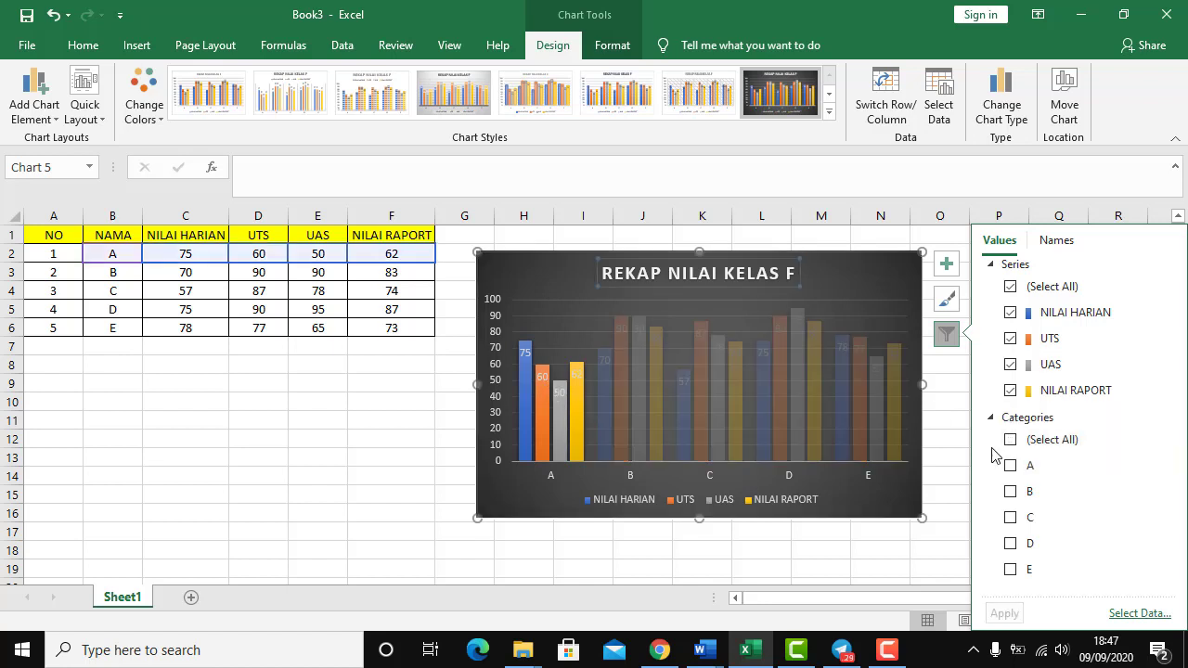
{"action": "left_click", "coordinate": [952, 395]}
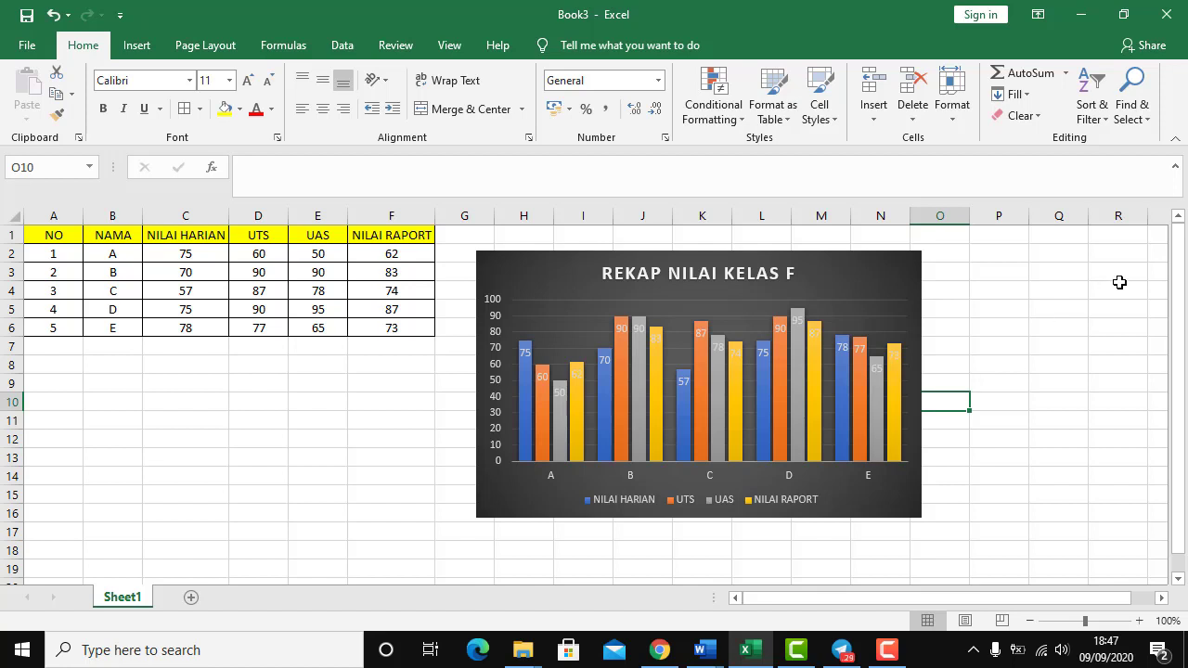
- Open the Change Chart Type options for the REKAP NILAI KELAS F chart and look through the recommended charts
{"action": "left_click", "coordinate": [716, 273]}
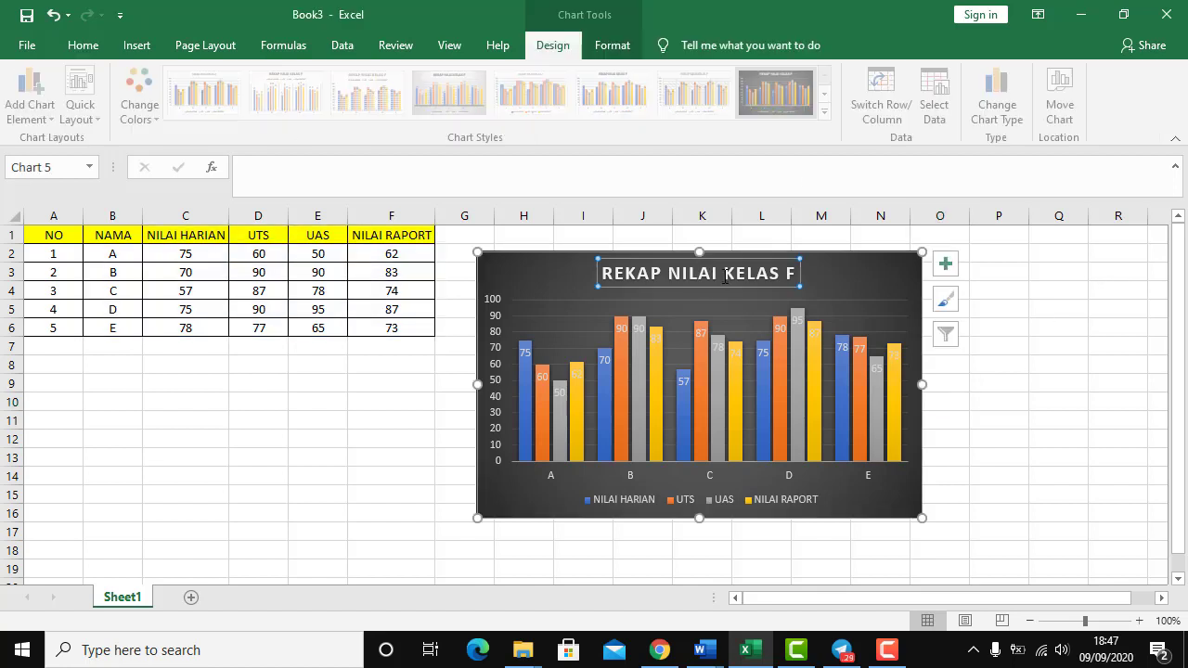
{"action": "left_click", "coordinate": [562, 286]}
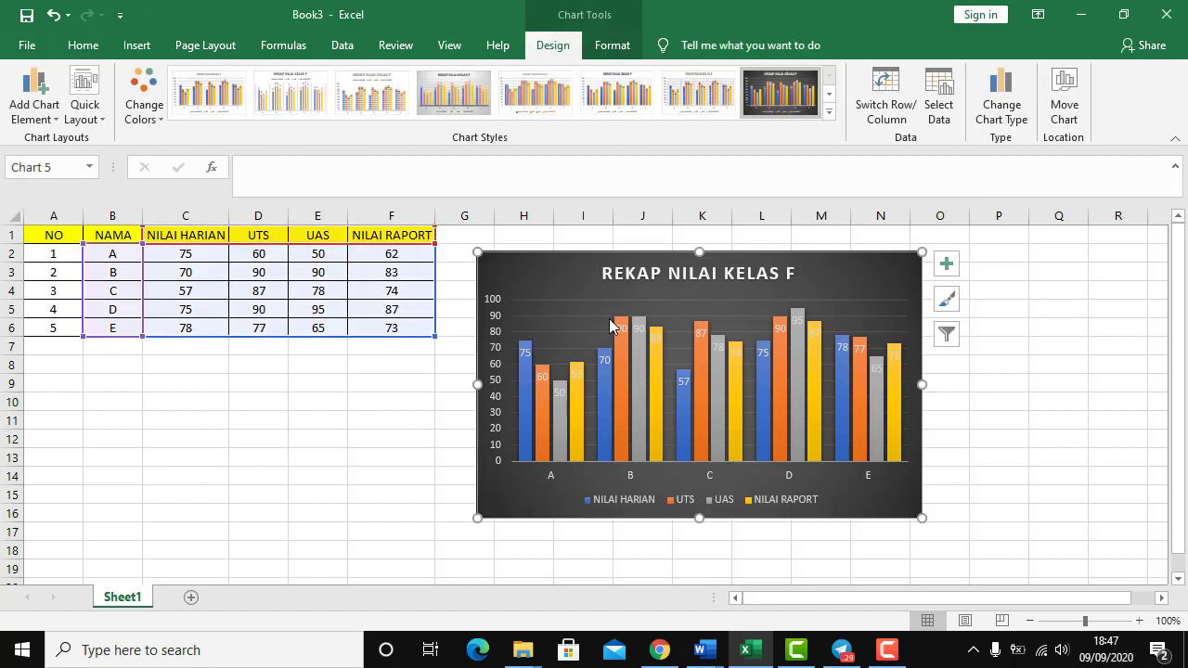
{"action": "right_click", "coordinate": [891, 308]}
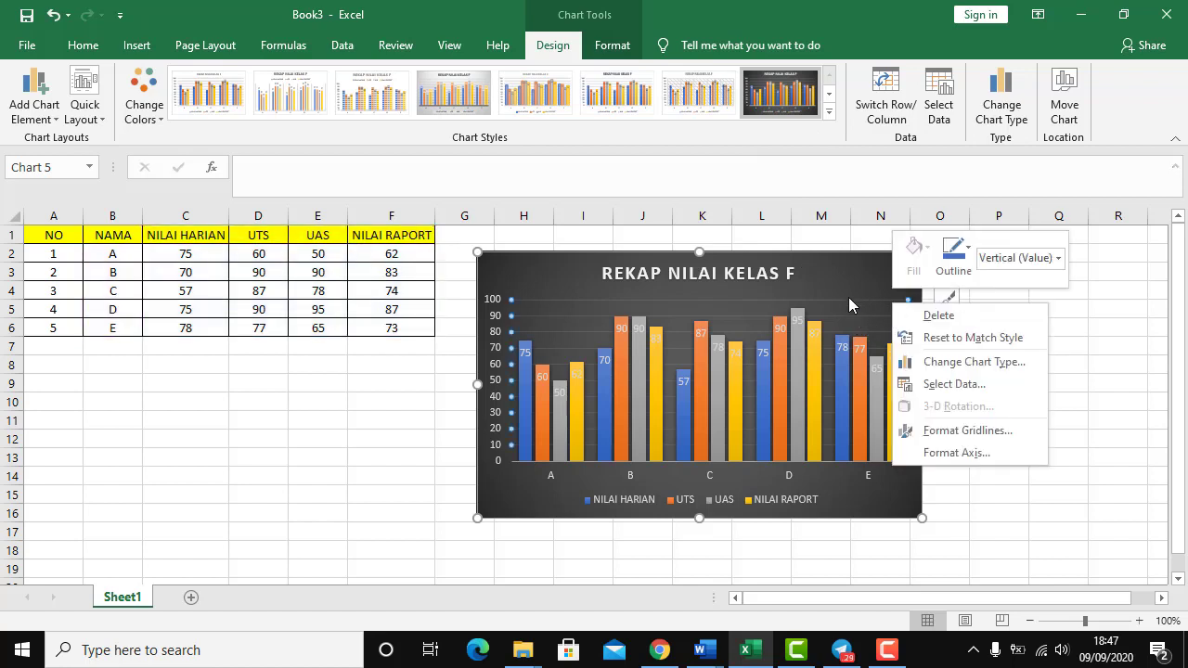
{"action": "left_click", "coordinate": [998, 370]}
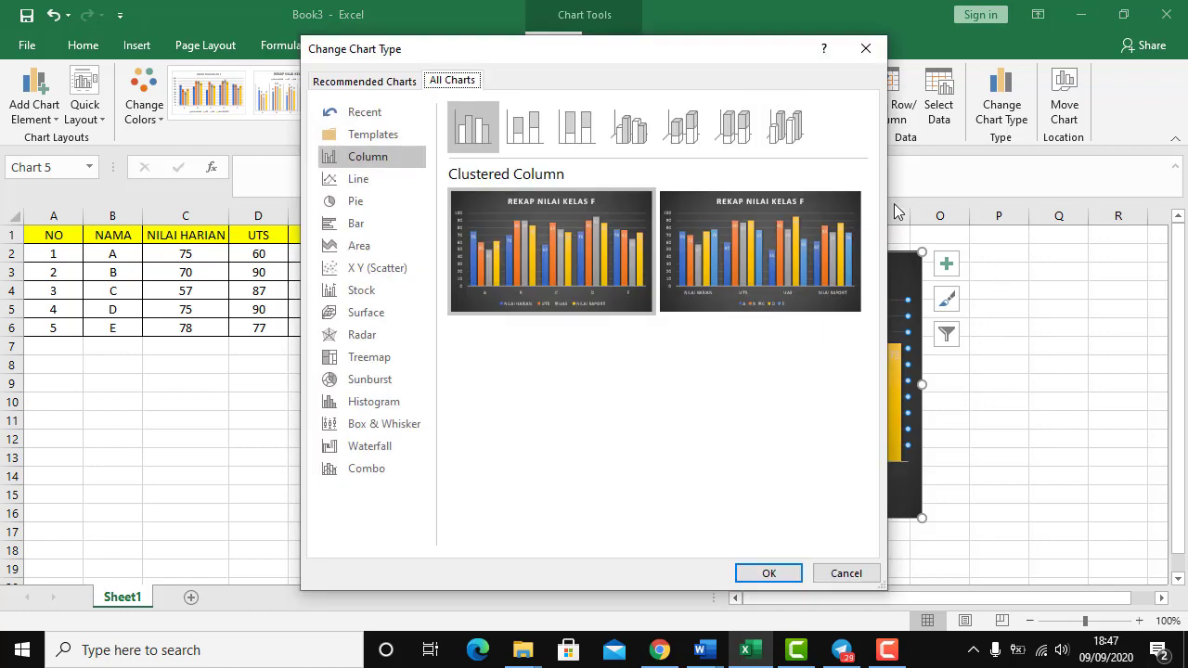
{"action": "mouse_move", "coordinate": [484, 262]}
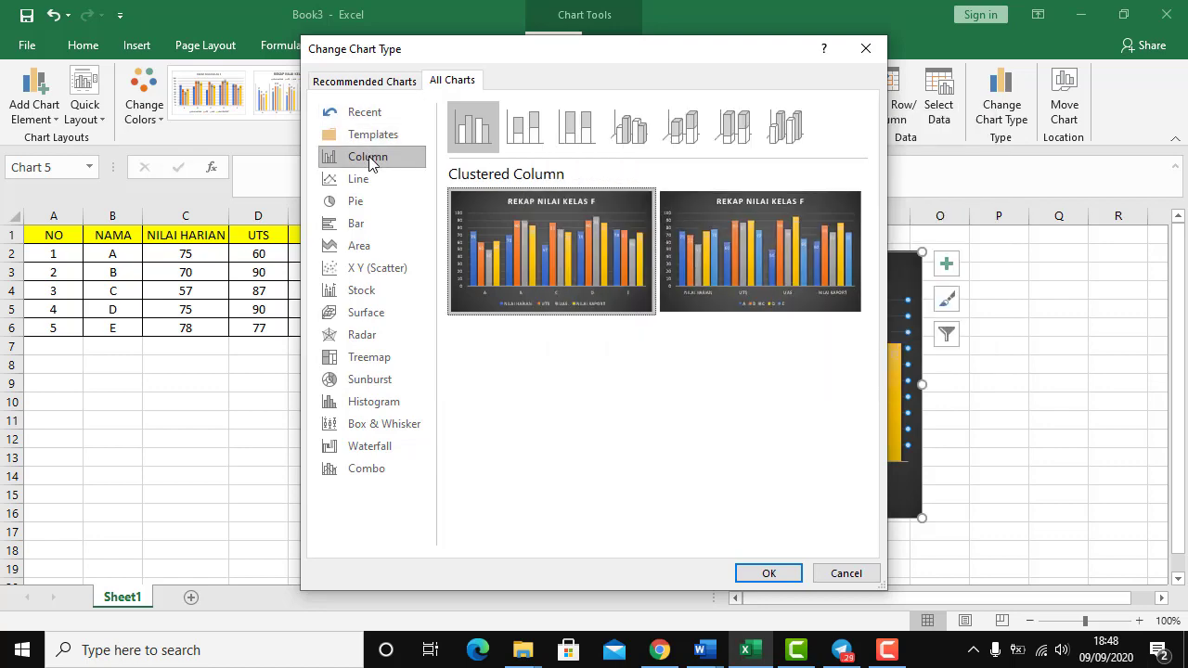
{"action": "left_click", "coordinate": [390, 83]}
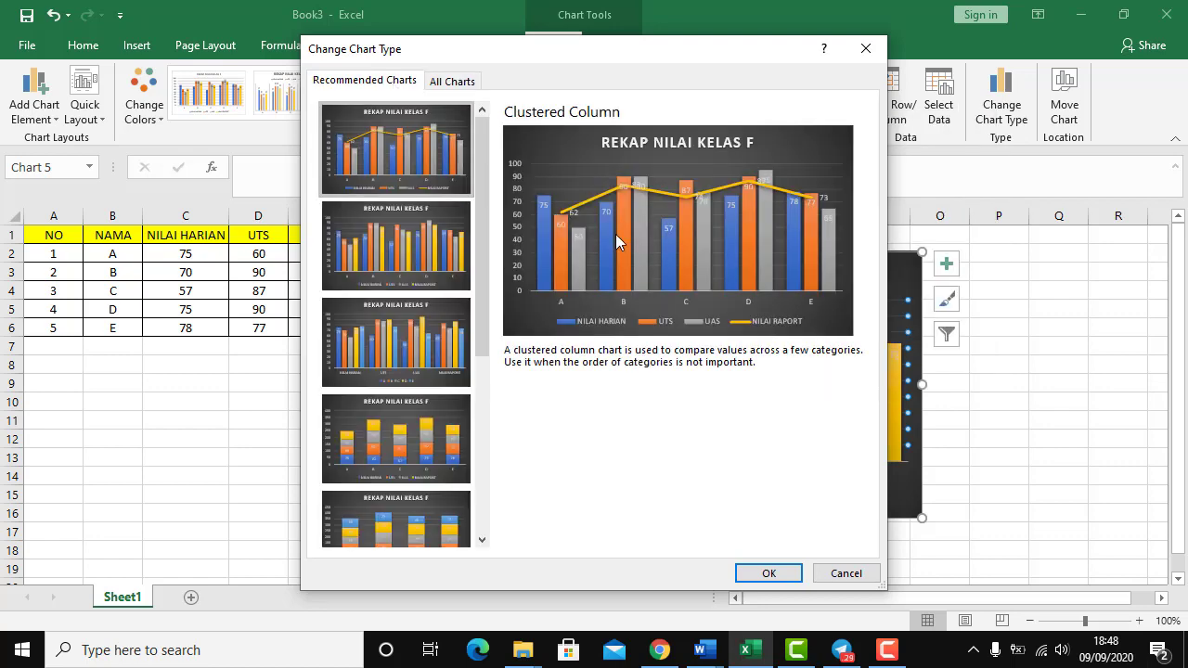
{"action": "left_click", "coordinate": [479, 414]}
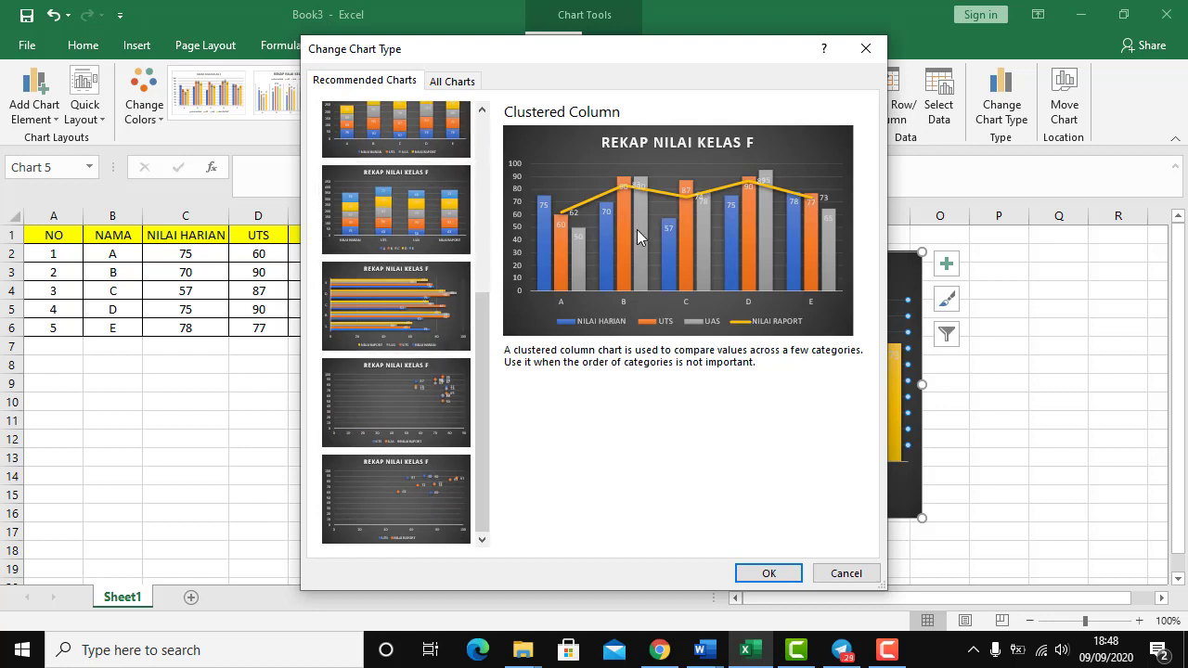
- Preview the Stacked Column and 3-D Clustered Column types, return to the recommended charts, and close without changing the chart
{"action": "left_click", "coordinate": [450, 84]}
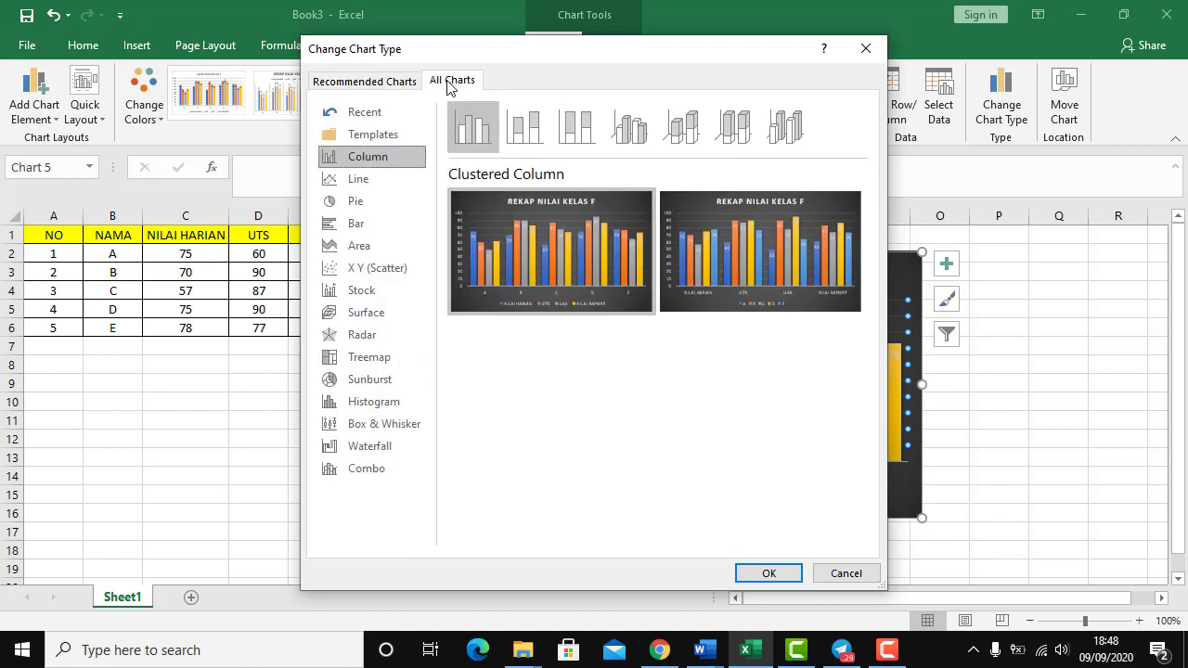
{"action": "left_click", "coordinate": [527, 137]}
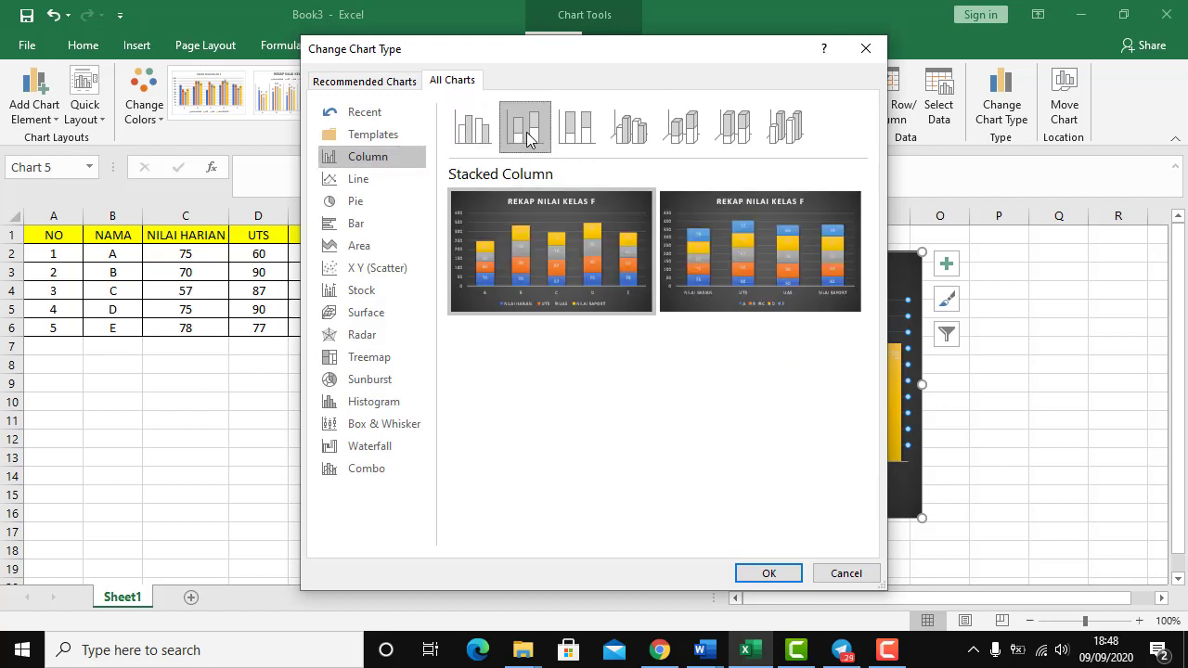
{"action": "left_click", "coordinate": [630, 130]}
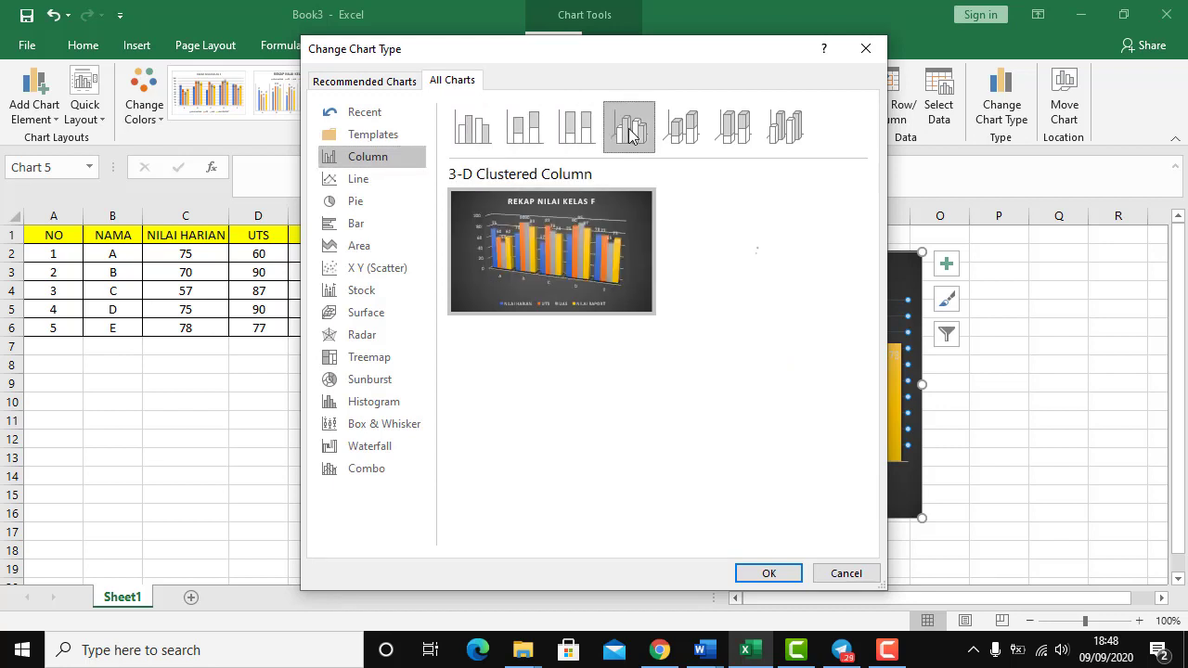
{"action": "left_click", "coordinate": [444, 80]}
{"action": "left_click", "coordinate": [392, 81]}
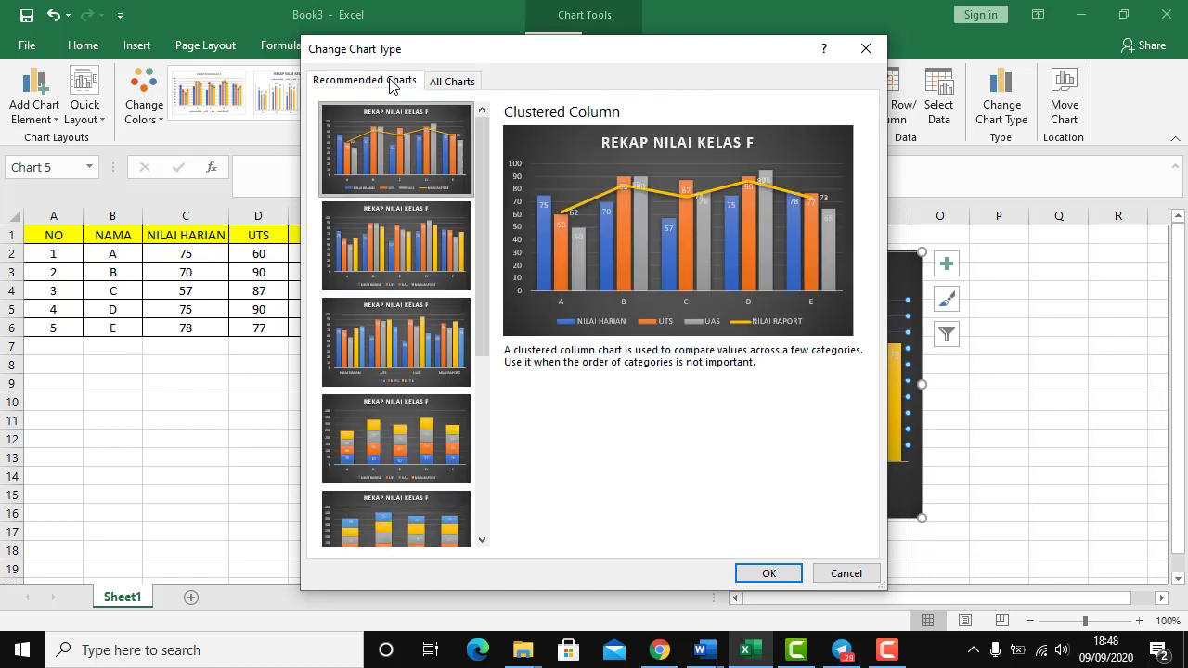
{"action": "left_click", "coordinate": [864, 48]}
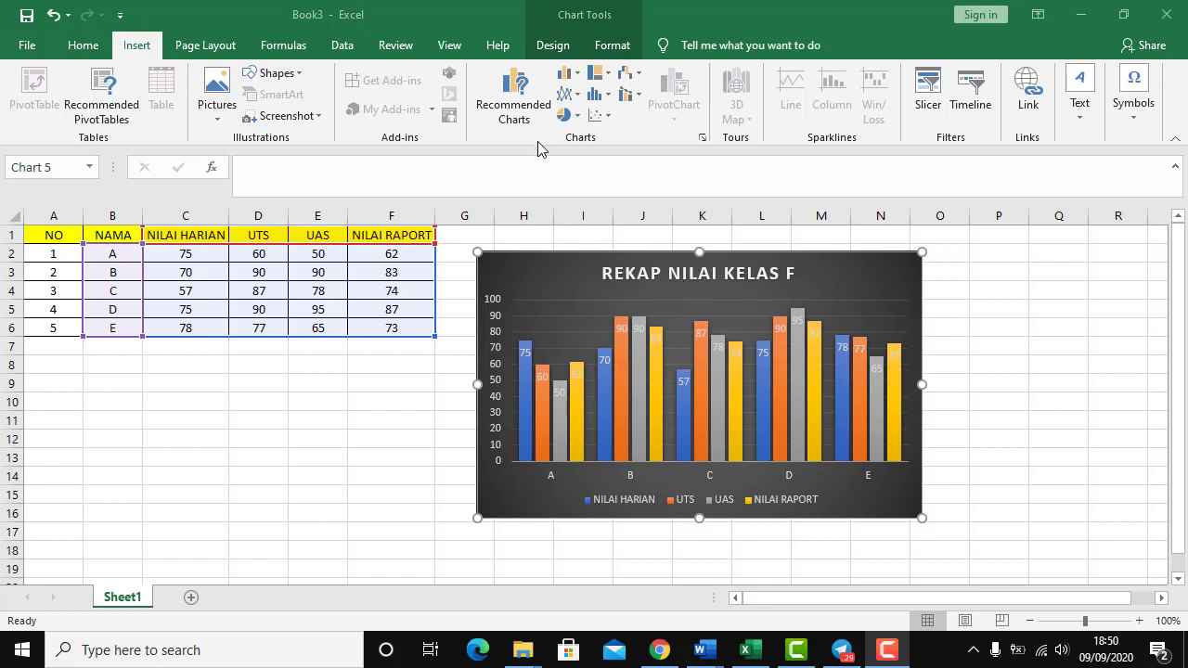
- Reopen the chart type options through Recommended Charts and choose the Combo type Clustered Column - Line
{"action": "left_click", "coordinate": [512, 102]}
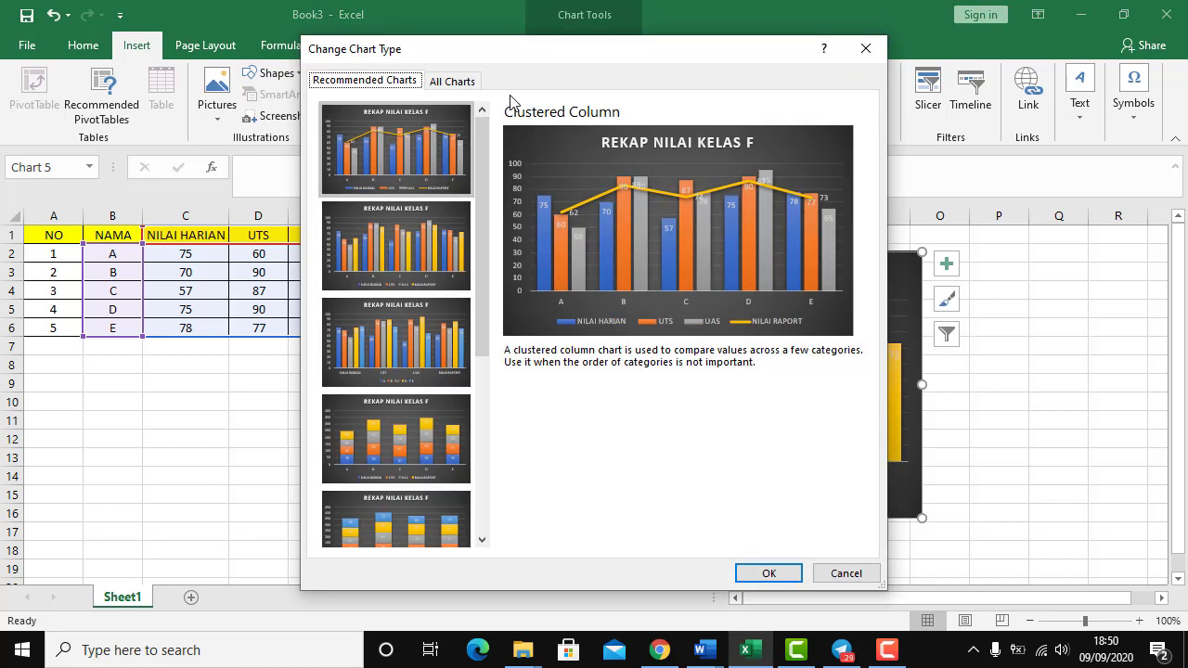
{"action": "left_click", "coordinate": [450, 83]}
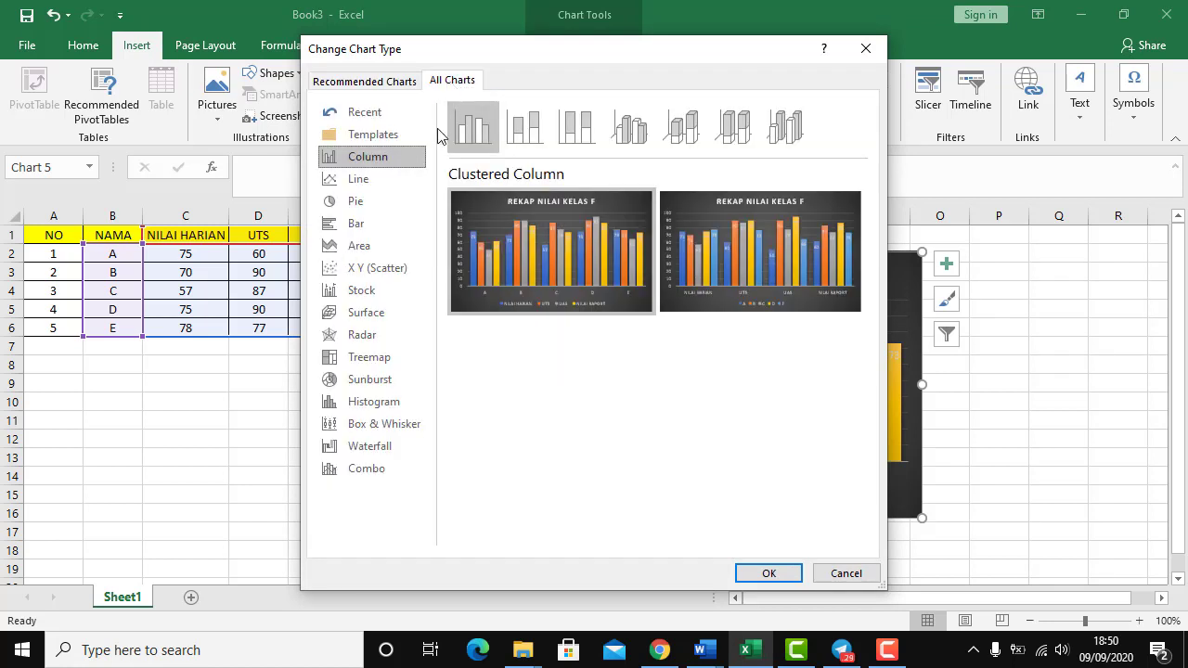
{"action": "left_click", "coordinate": [378, 472]}
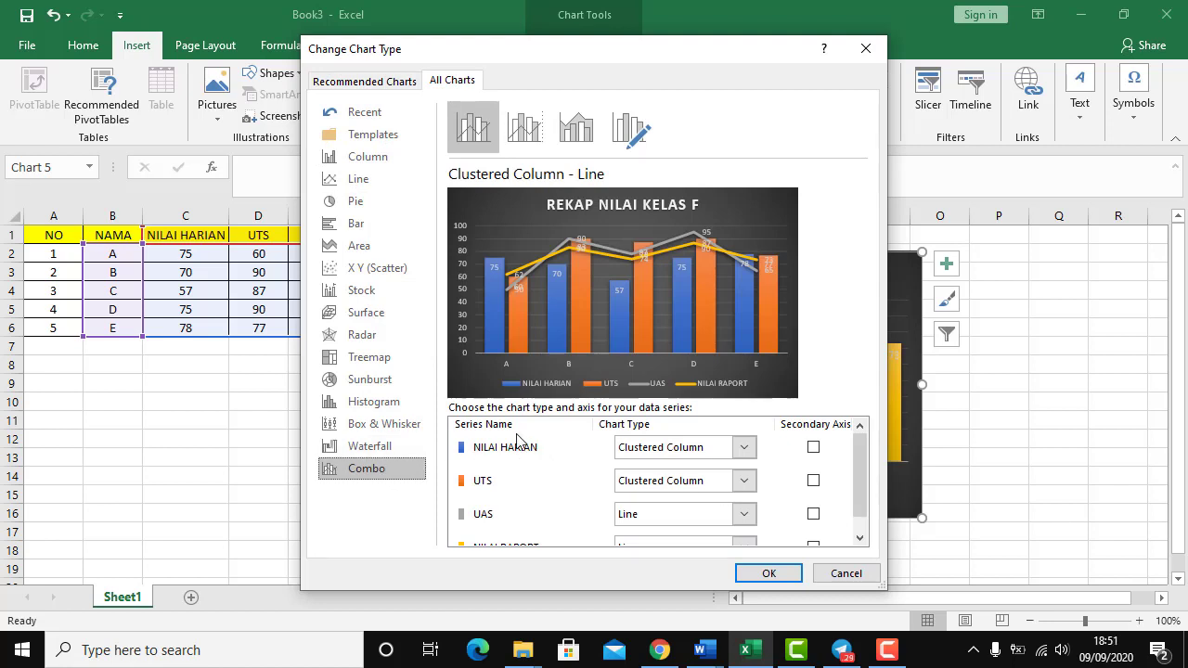
{"action": "scroll", "coordinate": [516, 439], "scroll_direction": "down", "scroll_amount": 1}
{"action": "scroll", "coordinate": [511, 517], "scroll_direction": "up", "scroll_amount": 1}
- Assign the NILAI HARIAN and UTS series to the secondary axis in the combo chart
{"action": "left_click", "coordinate": [813, 453]}
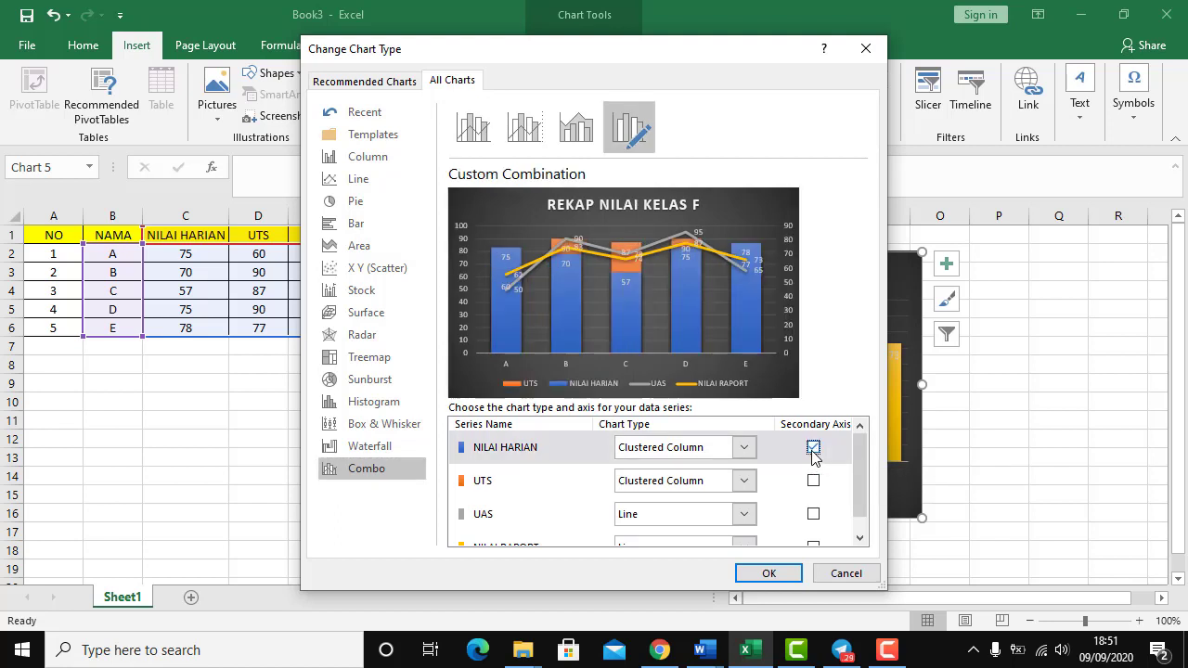
{"action": "left_click", "coordinate": [813, 482]}
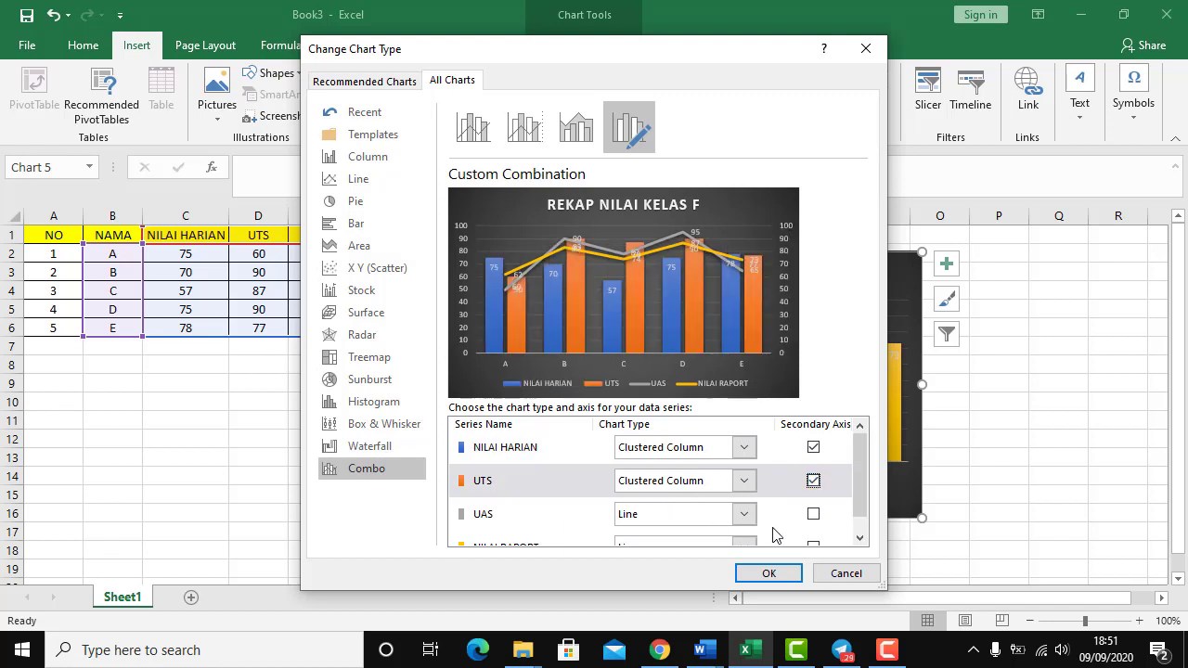
{"action": "left_click", "coordinate": [813, 448]}
{"action": "left_click", "coordinate": [813, 448]}
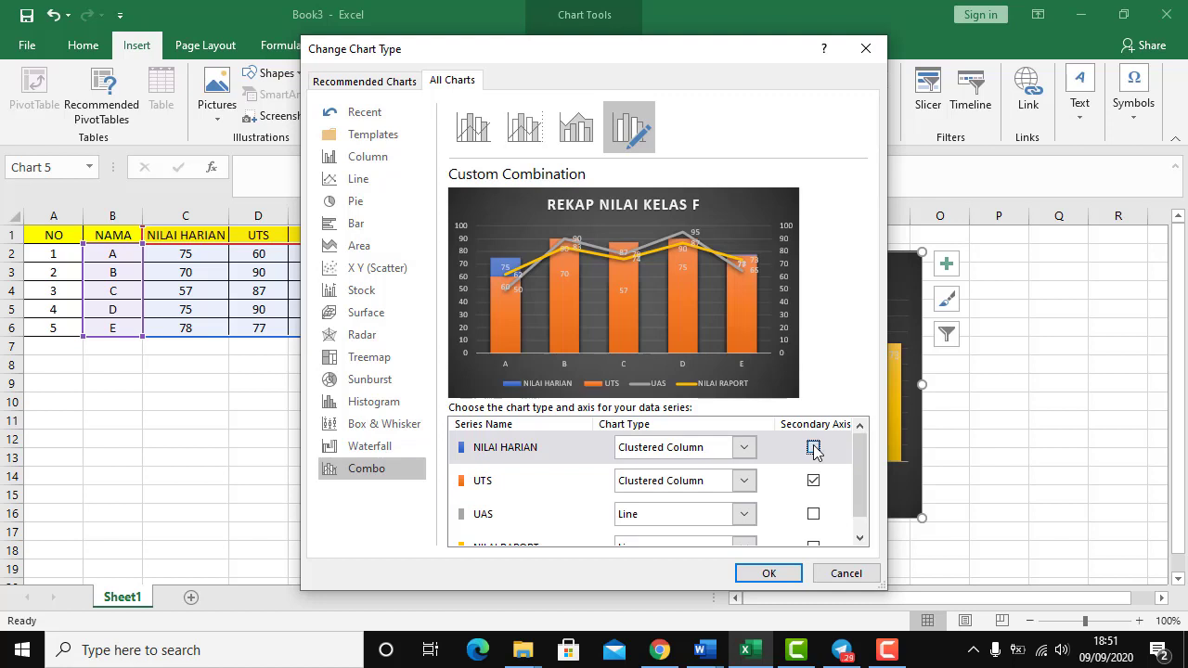
- Set the NILAI HARIAN series to Line with Markers and keep UTS as Clustered Column
{"action": "left_click", "coordinate": [743, 450]}
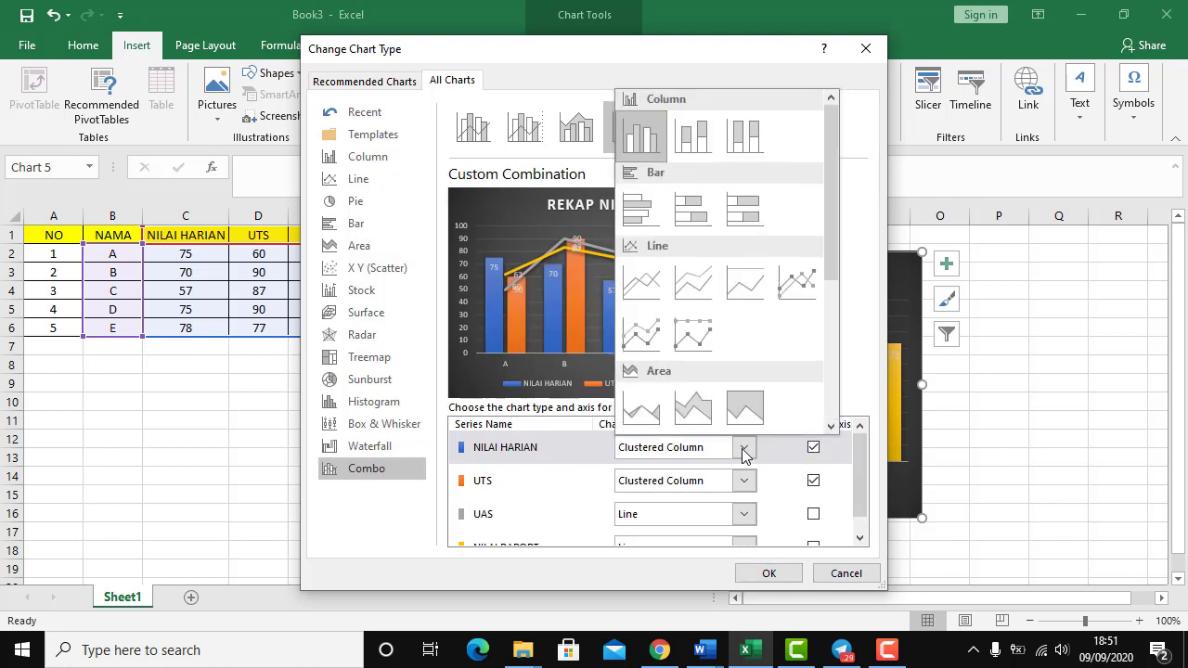
{"action": "left_click", "coordinate": [784, 295]}
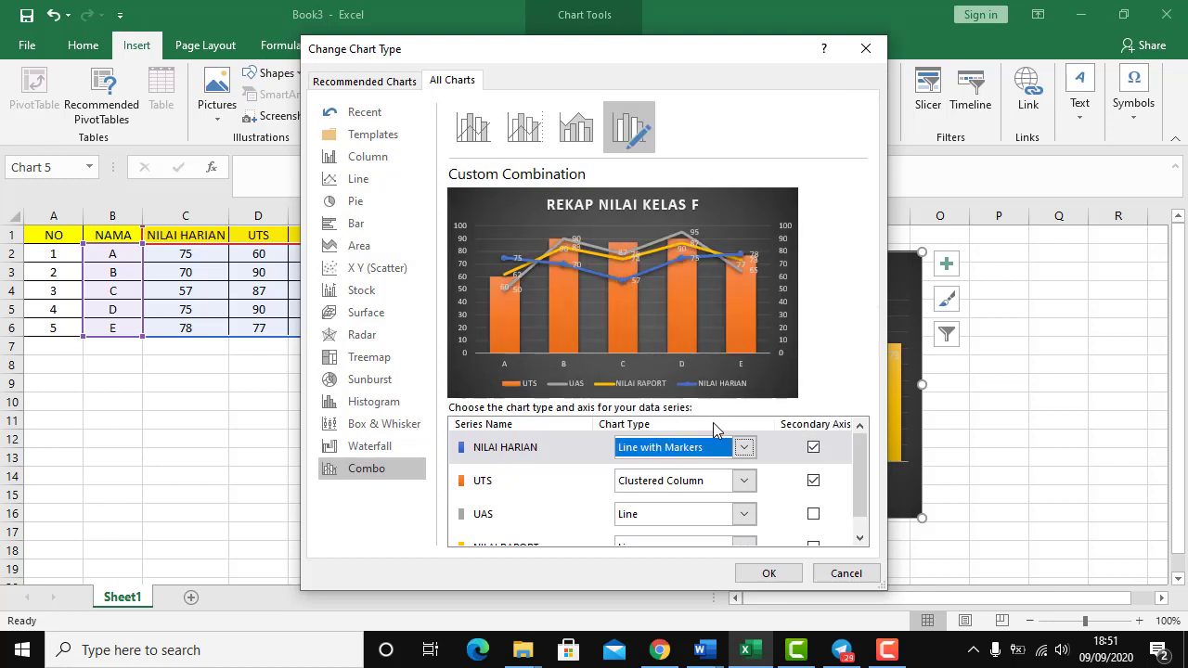
{"action": "left_click", "coordinate": [743, 482]}
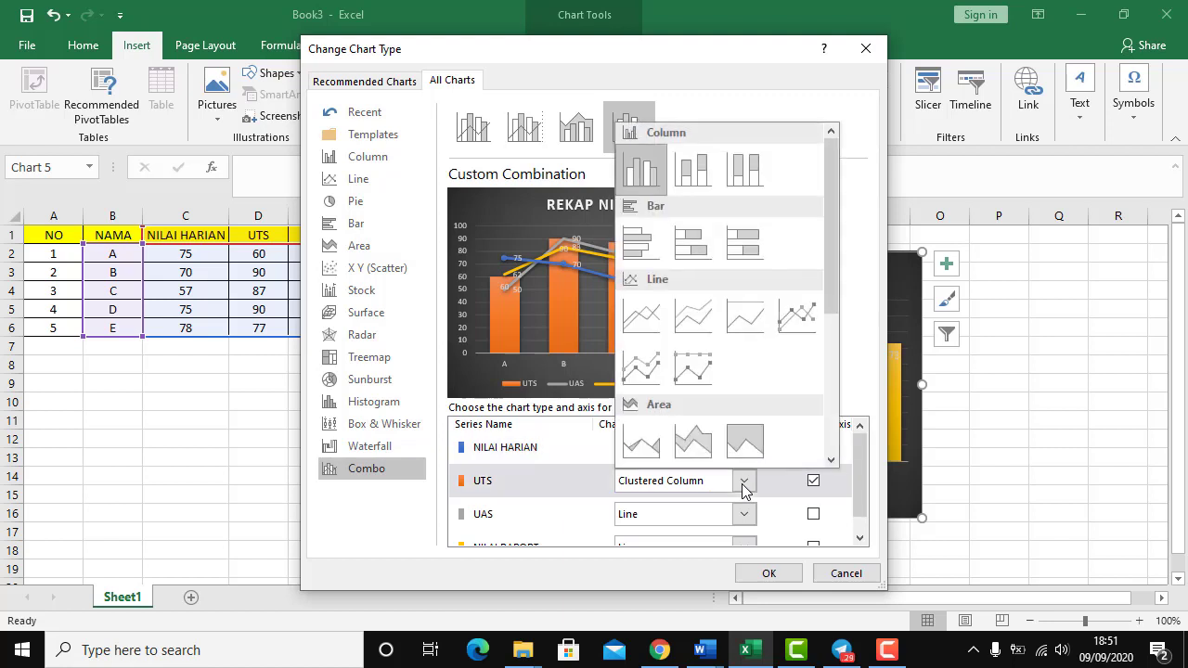
{"action": "left_click", "coordinate": [637, 165]}
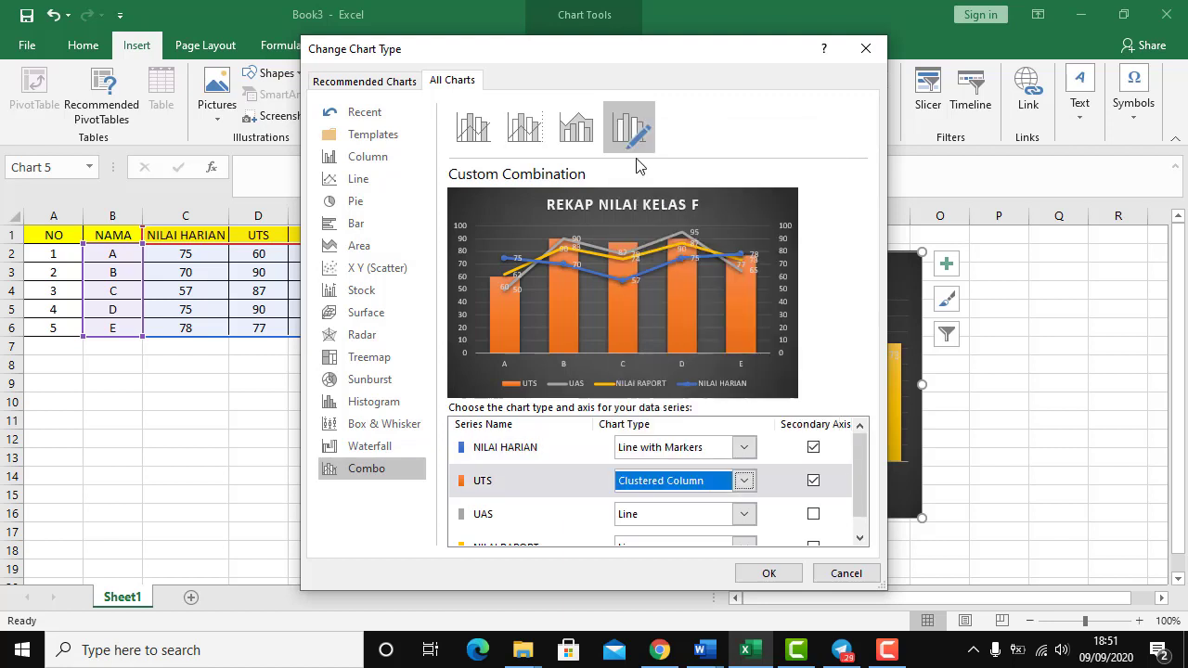
- Try 100% Stacked Area for the UAS series, and set it to Stacked Area instead
{"action": "left_click", "coordinate": [743, 514]}
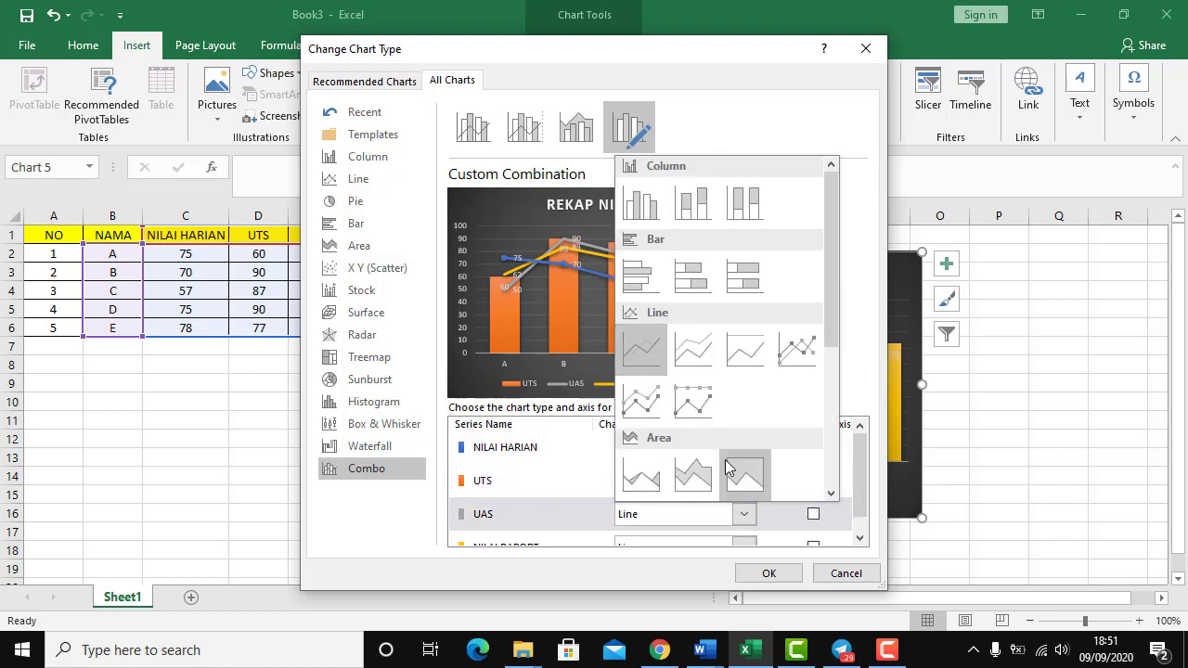
{"action": "scroll", "coordinate": [691, 398], "scroll_direction": "down", "scroll_amount": 3}
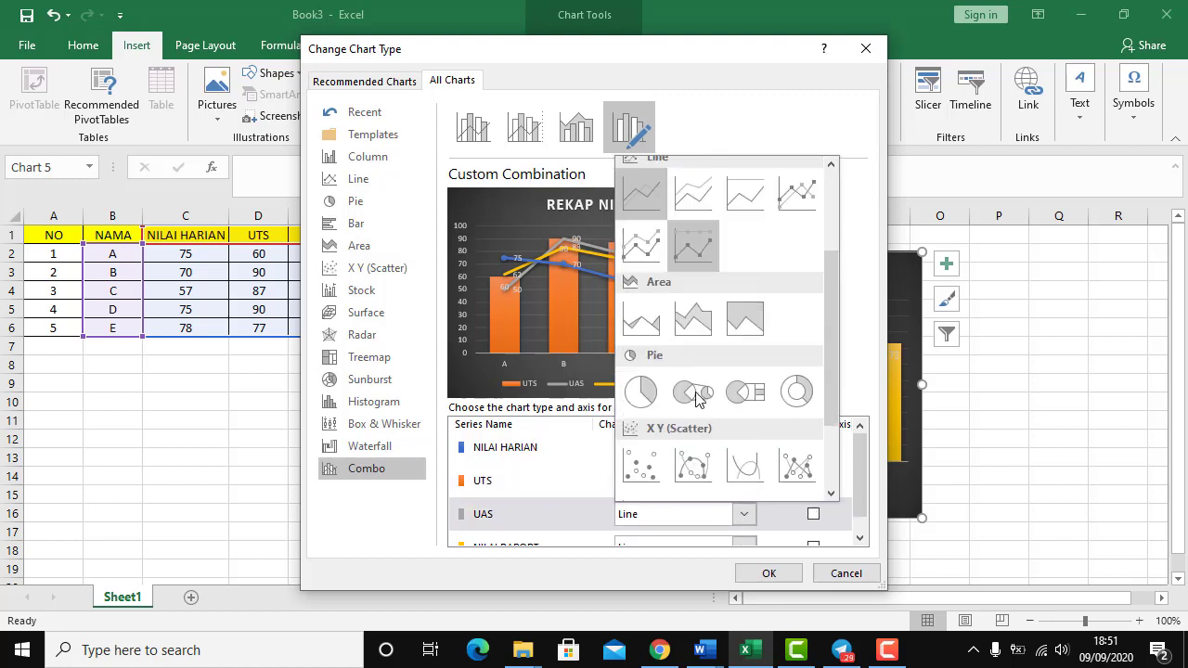
{"action": "left_click", "coordinate": [749, 321]}
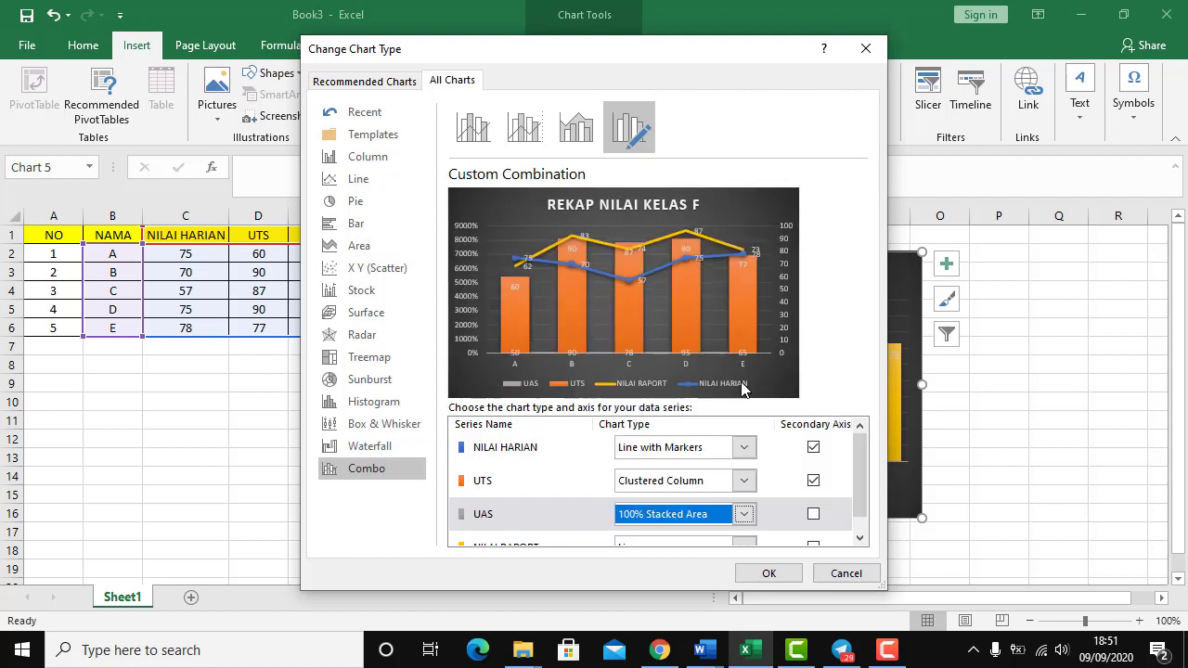
{"action": "left_click", "coordinate": [745, 515]}
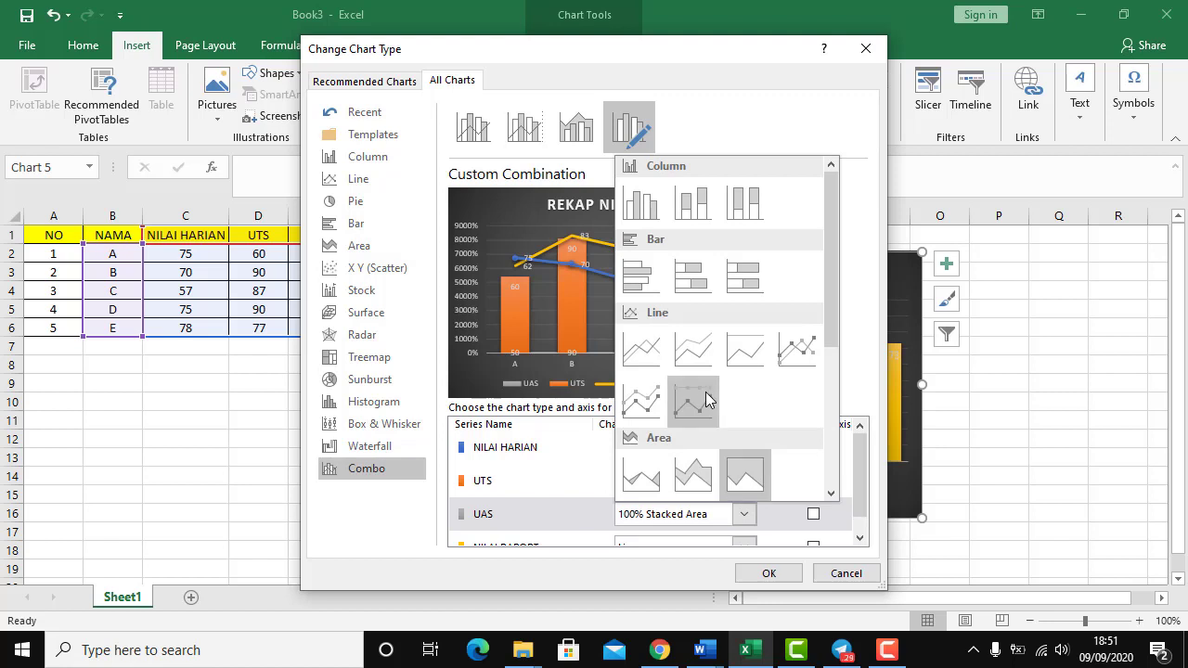
{"action": "scroll", "coordinate": [692, 404], "scroll_direction": "down", "scroll_amount": 3}
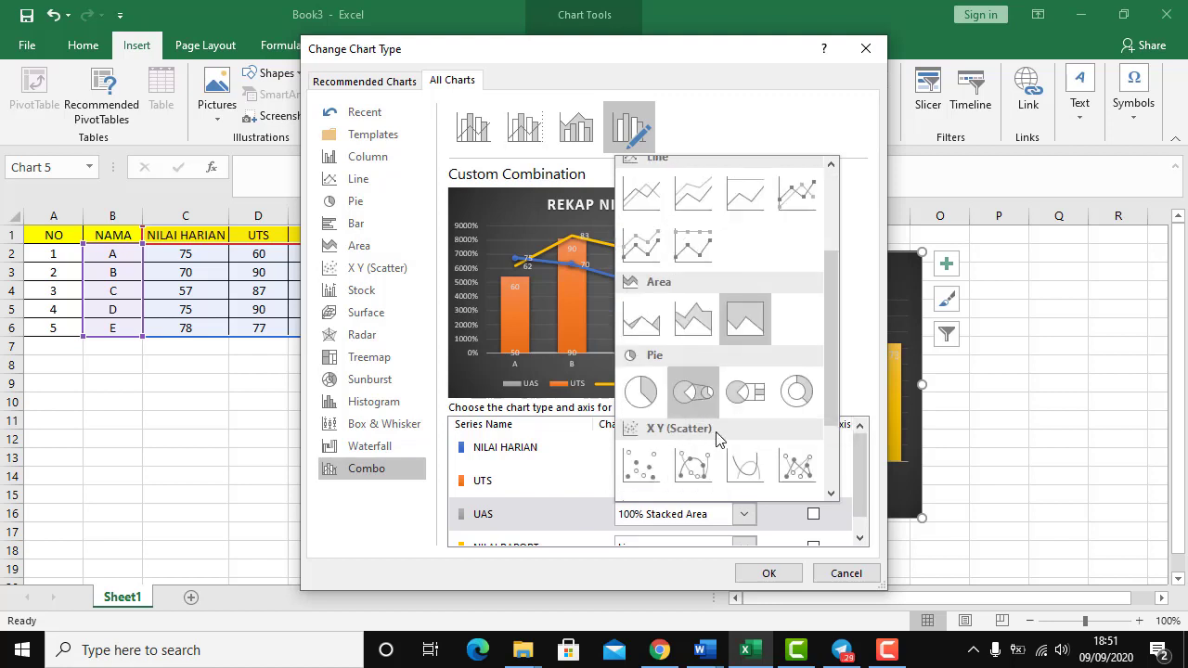
{"action": "left_click", "coordinate": [695, 320]}
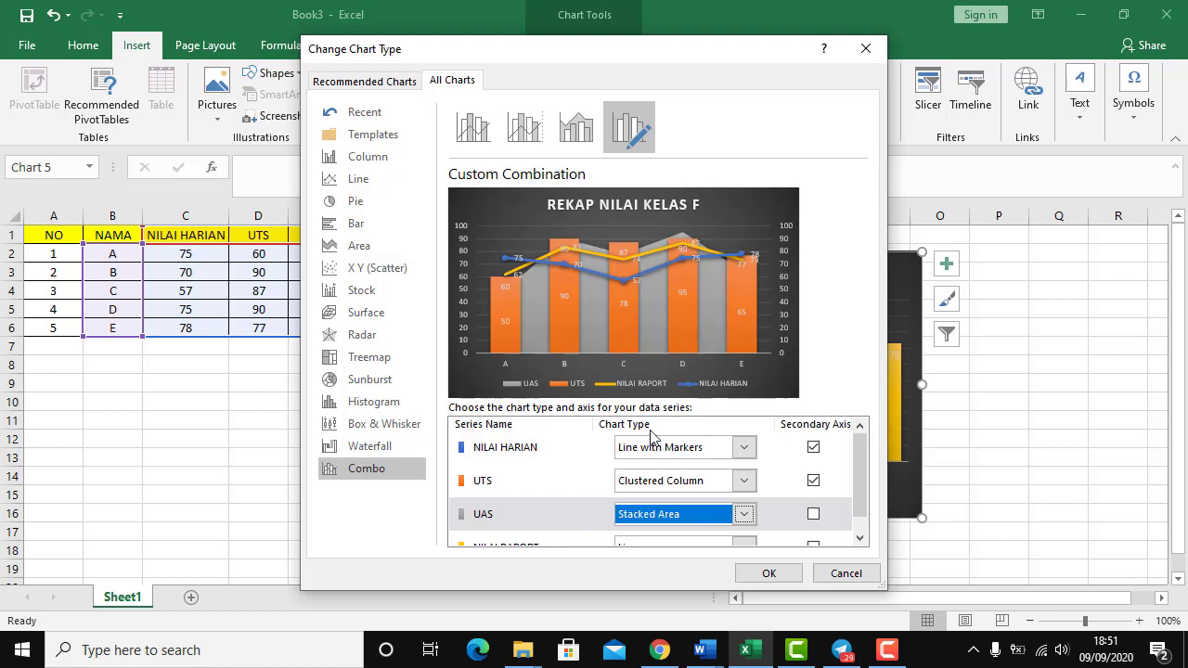
- Browse the chart types for the NILAI RAPORT series and try to set it to Pie
{"action": "scroll", "coordinate": [729, 481], "scroll_direction": "down", "scroll_amount": 1}
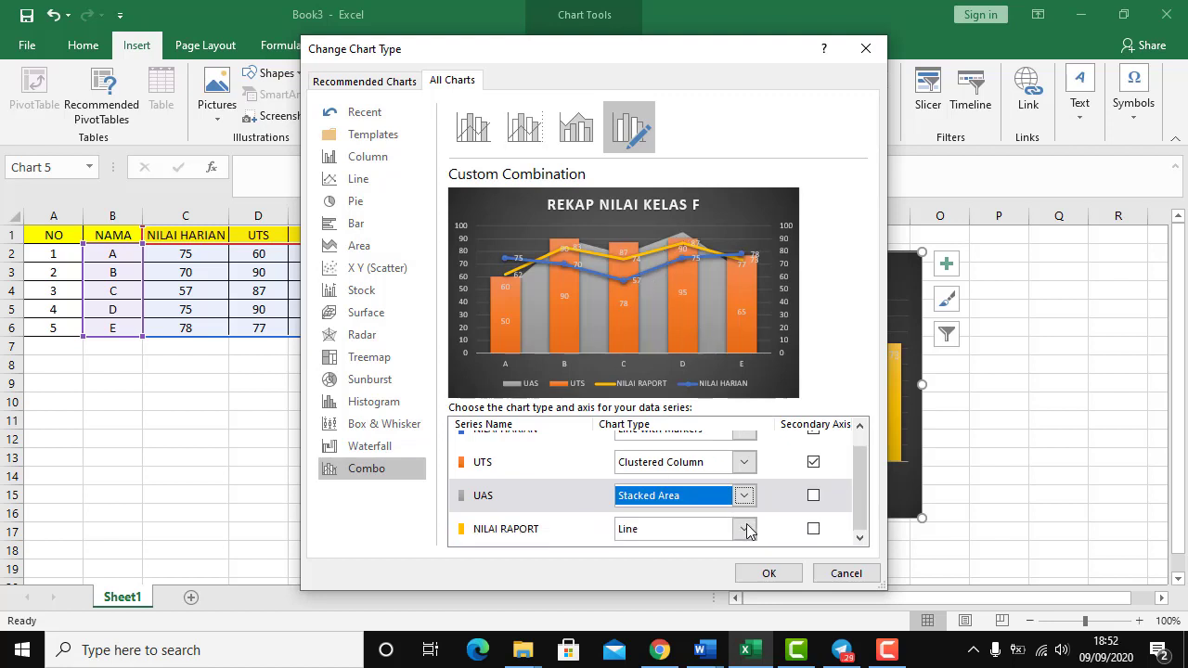
{"action": "left_click", "coordinate": [744, 529]}
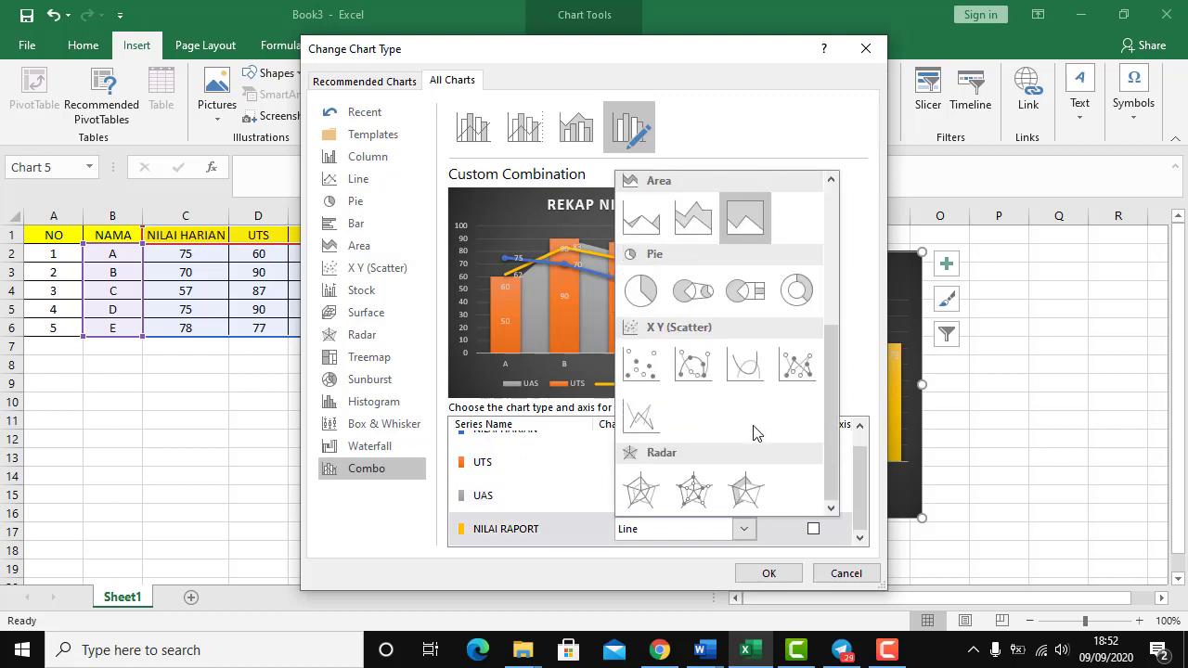
{"action": "scroll", "coordinate": [753, 431], "scroll_direction": "up", "scroll_amount": 3}
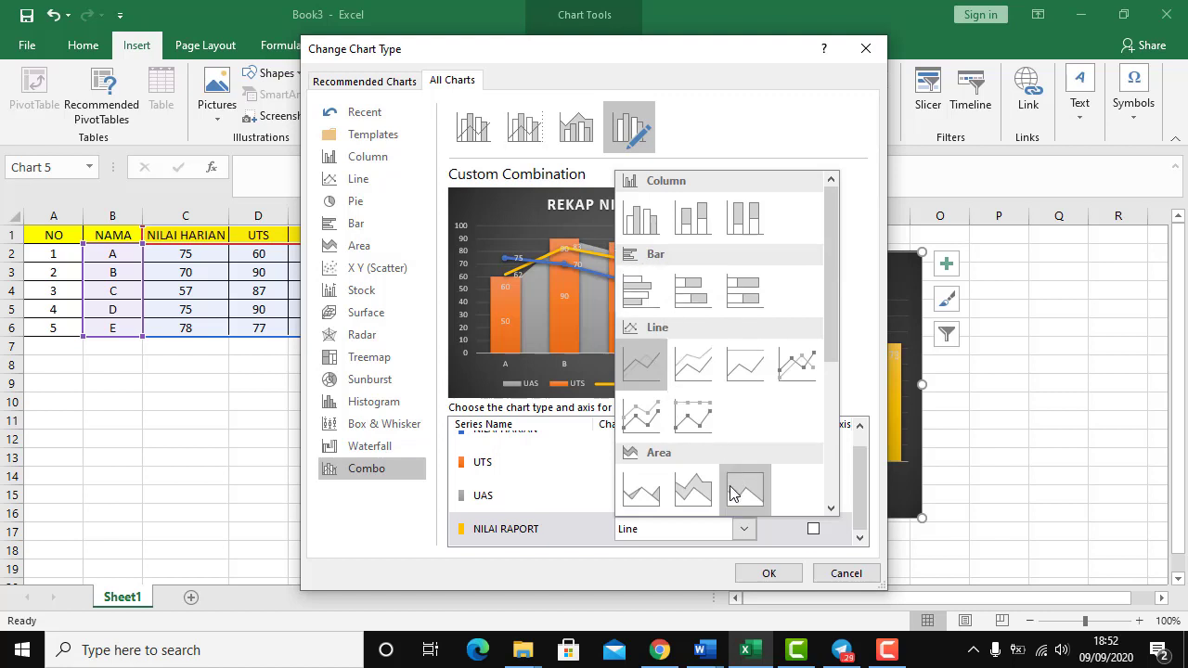
{"action": "scroll", "coordinate": [748, 492], "scroll_direction": "down", "scroll_amount": 2}
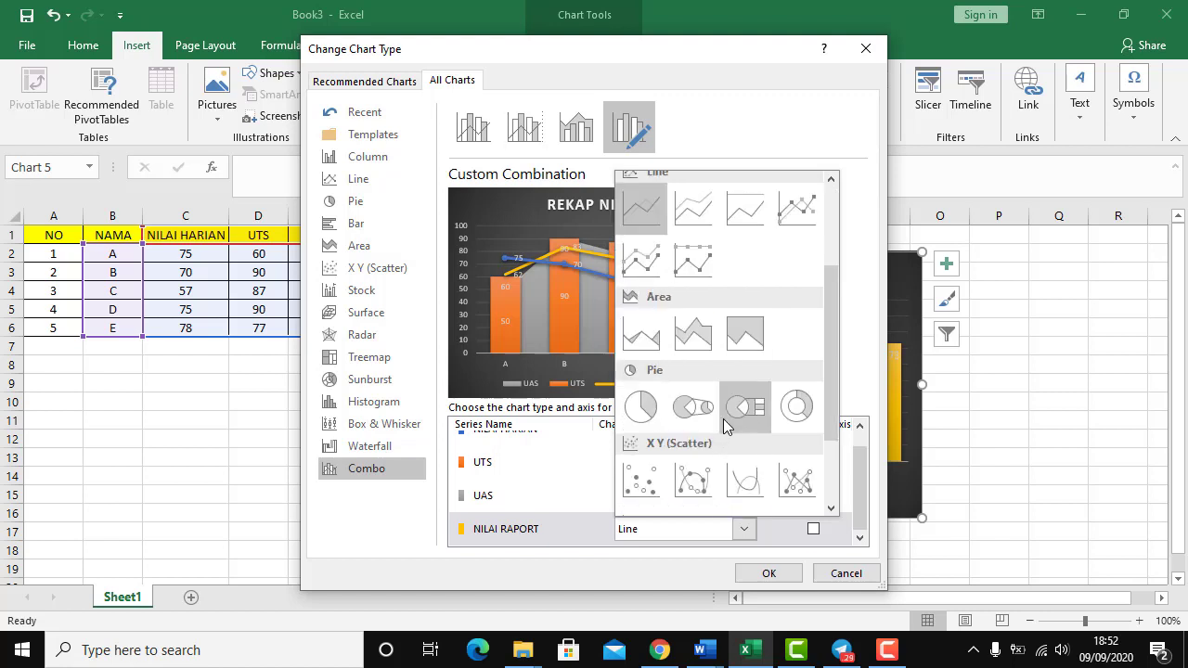
{"action": "scroll", "coordinate": [716, 456], "scroll_direction": "up", "scroll_amount": 2}
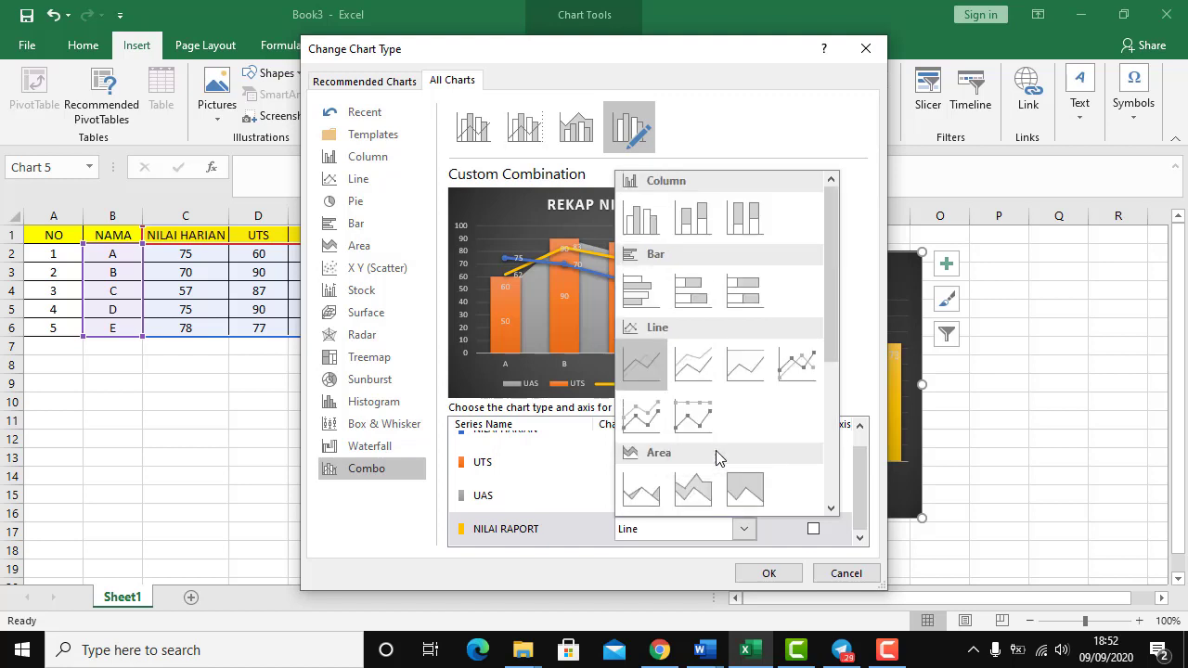
{"action": "scroll", "coordinate": [689, 480], "scroll_direction": "down", "scroll_amount": 4}
{"action": "left_click", "coordinate": [640, 291]}
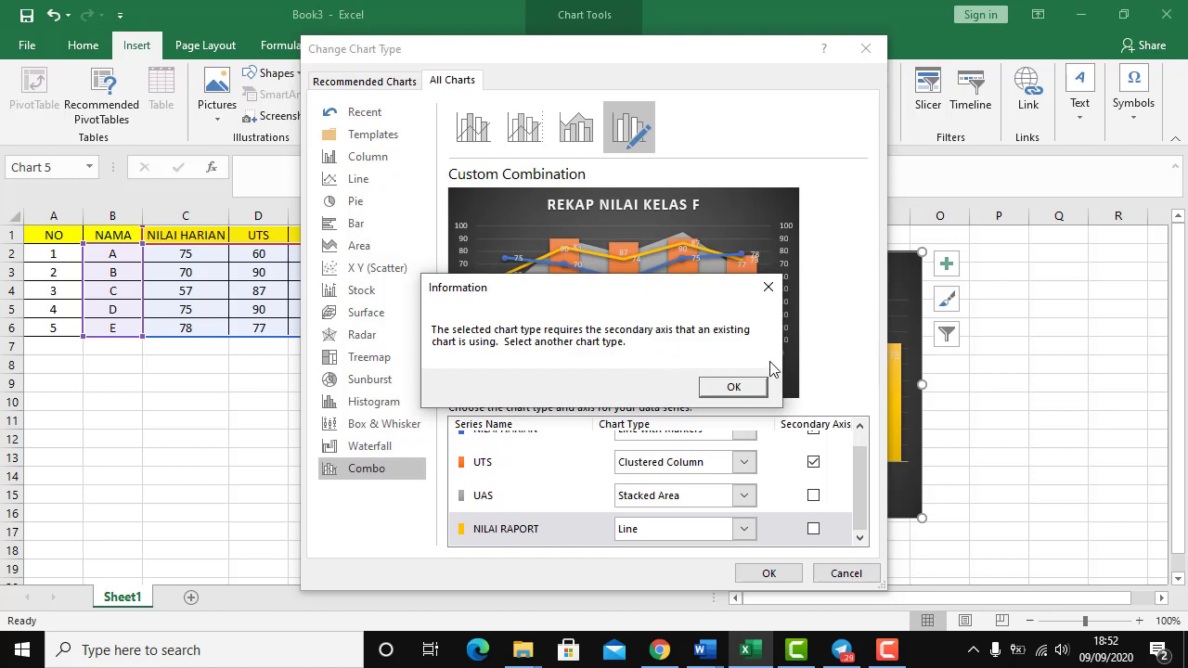
{"action": "left_click", "coordinate": [752, 387]}
- Set the NILAI RAPORT series to Clustered Column and assign it to the secondary axis
{"action": "left_click", "coordinate": [744, 529]}
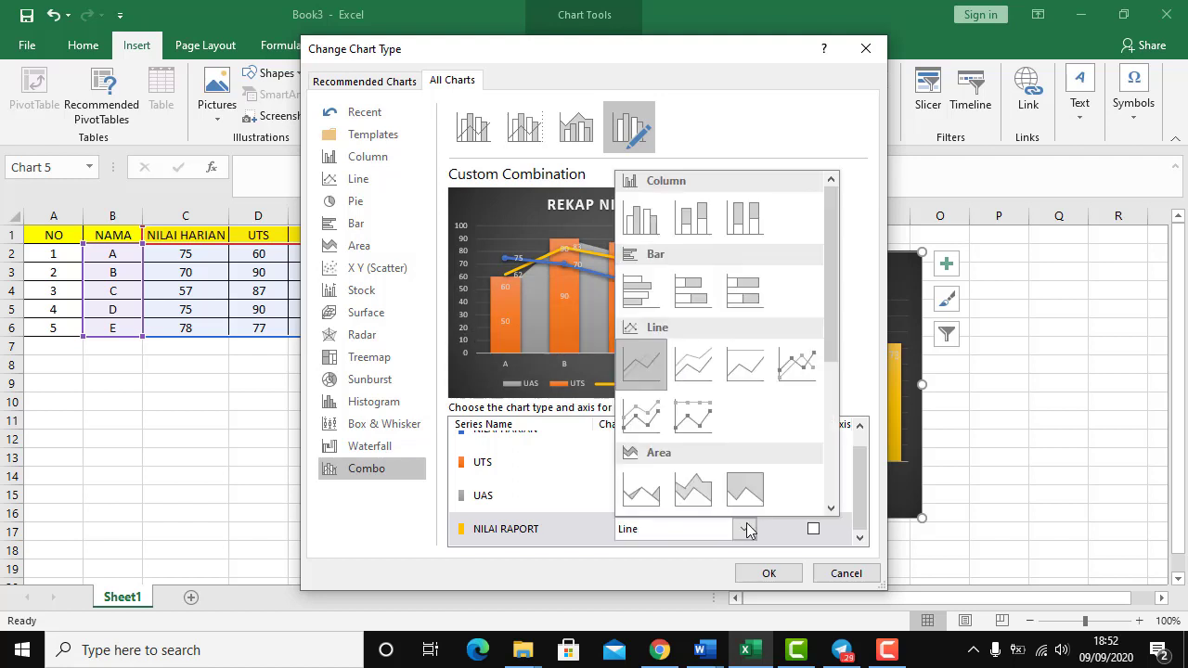
{"action": "left_click", "coordinate": [642, 219]}
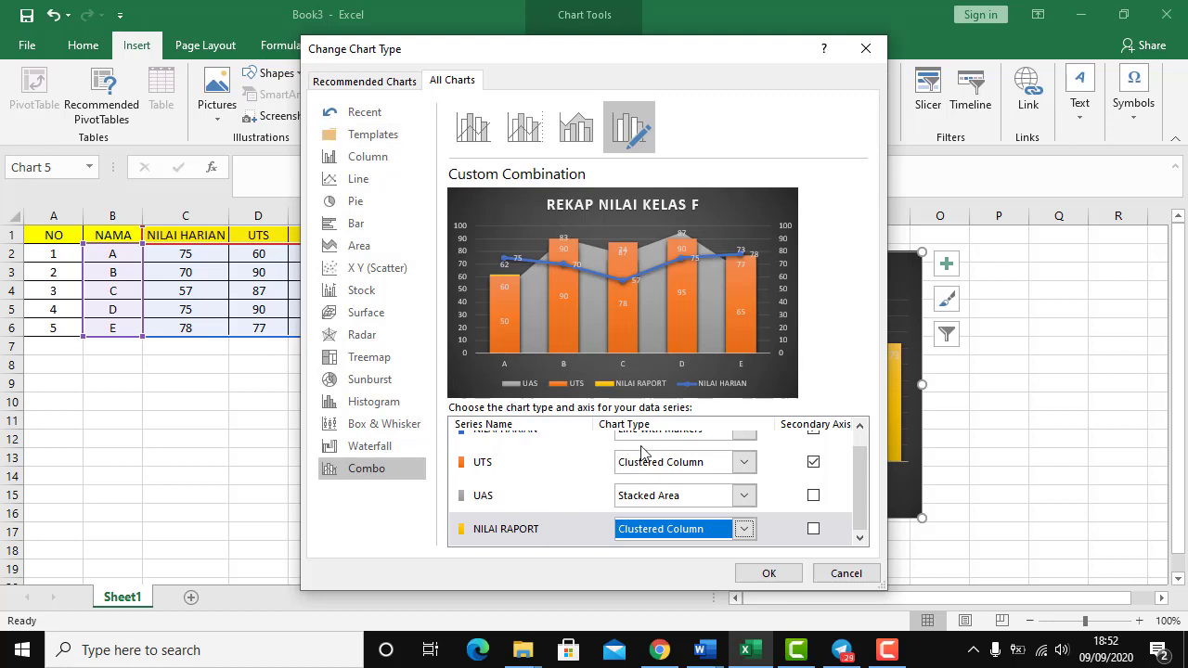
{"action": "left_click", "coordinate": [814, 529]}
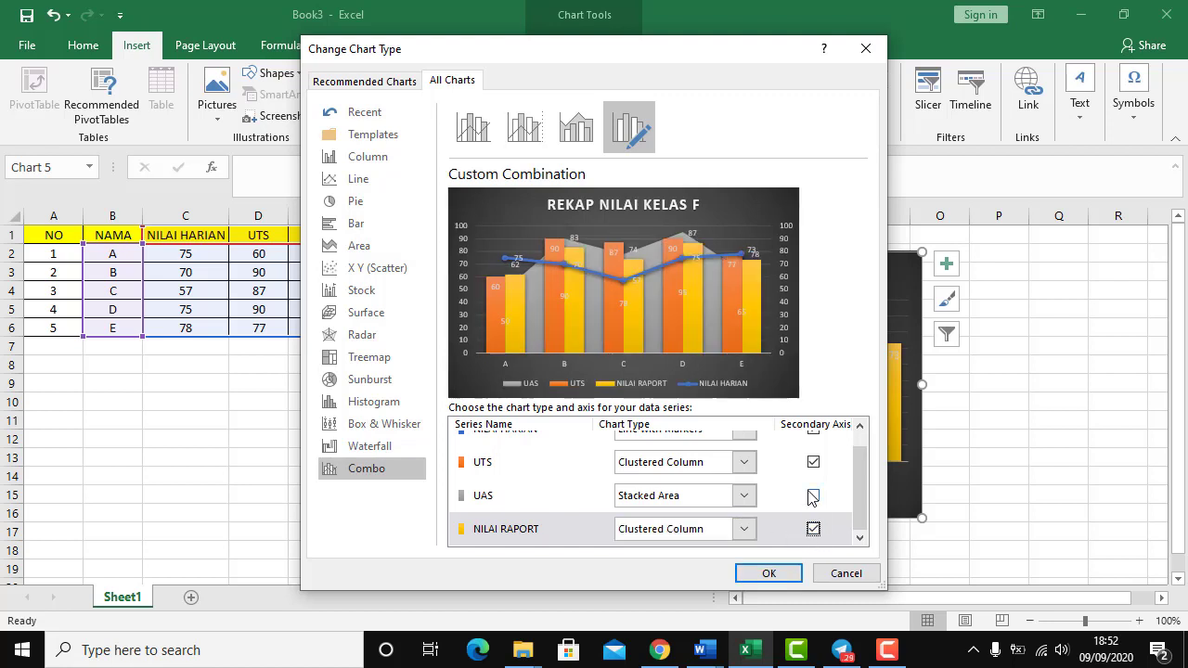
- Toggle the UAS series' secondary axis option to return all series to the primary axis, and apply the custom combo chart to the sheet
{"action": "left_click", "coordinate": [813, 495]}
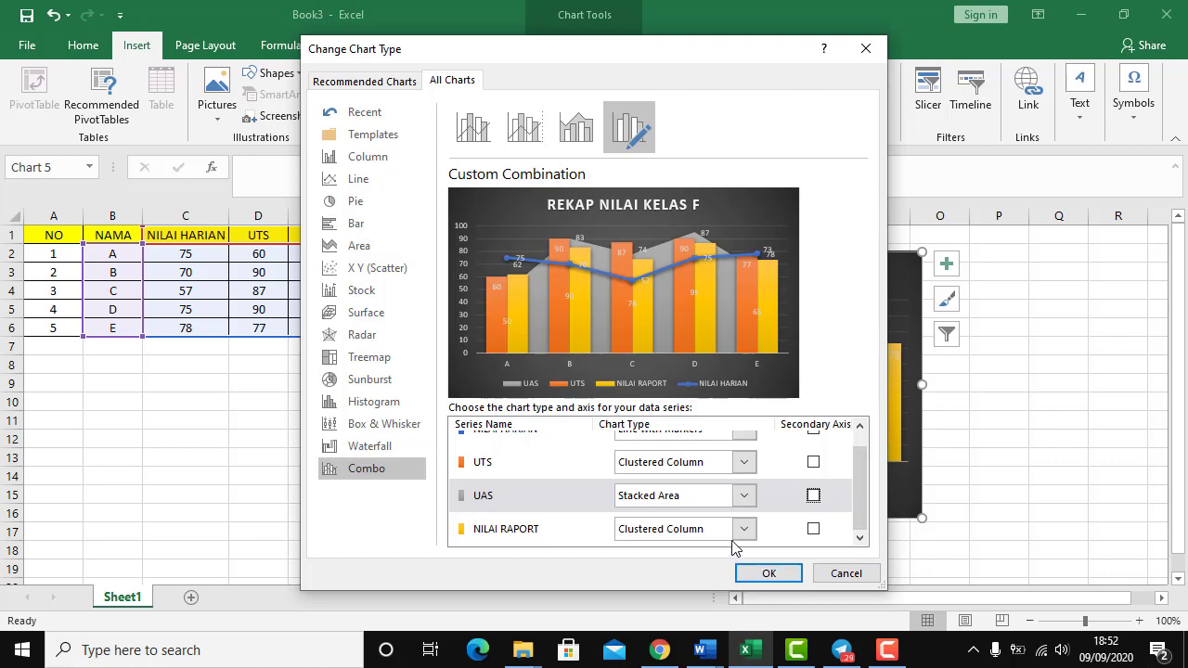
{"action": "left_click", "coordinate": [770, 573]}
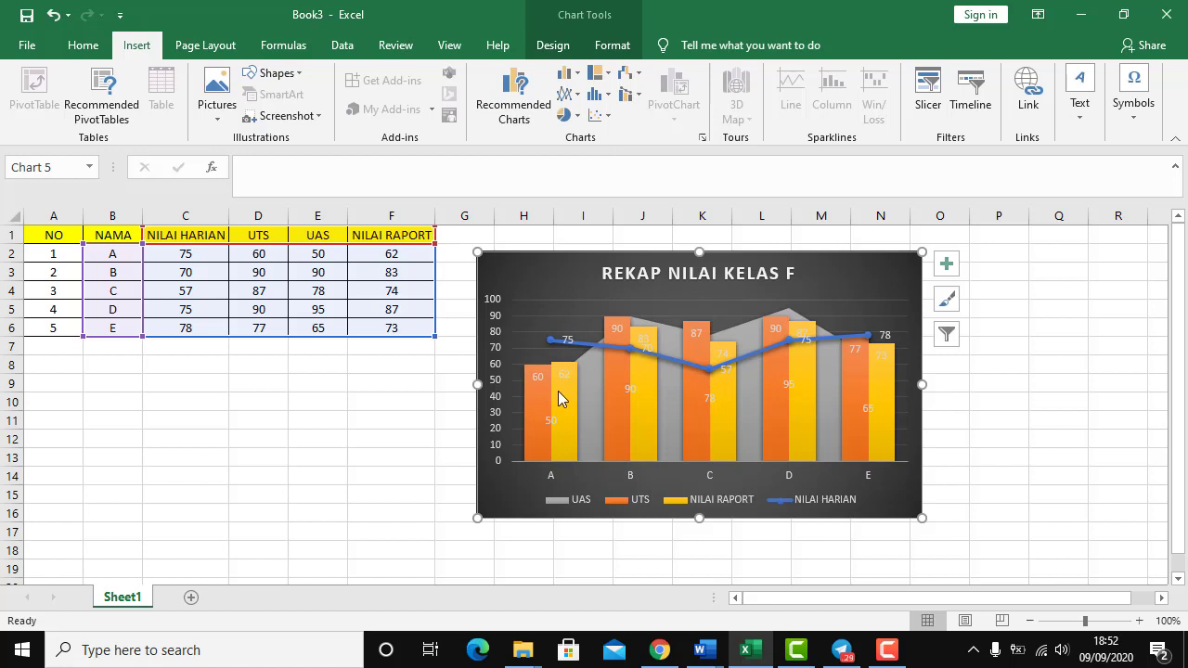
{"action": "mouse_move", "coordinate": [559, 394]}
{"action": "left_click", "coordinate": [371, 427]}
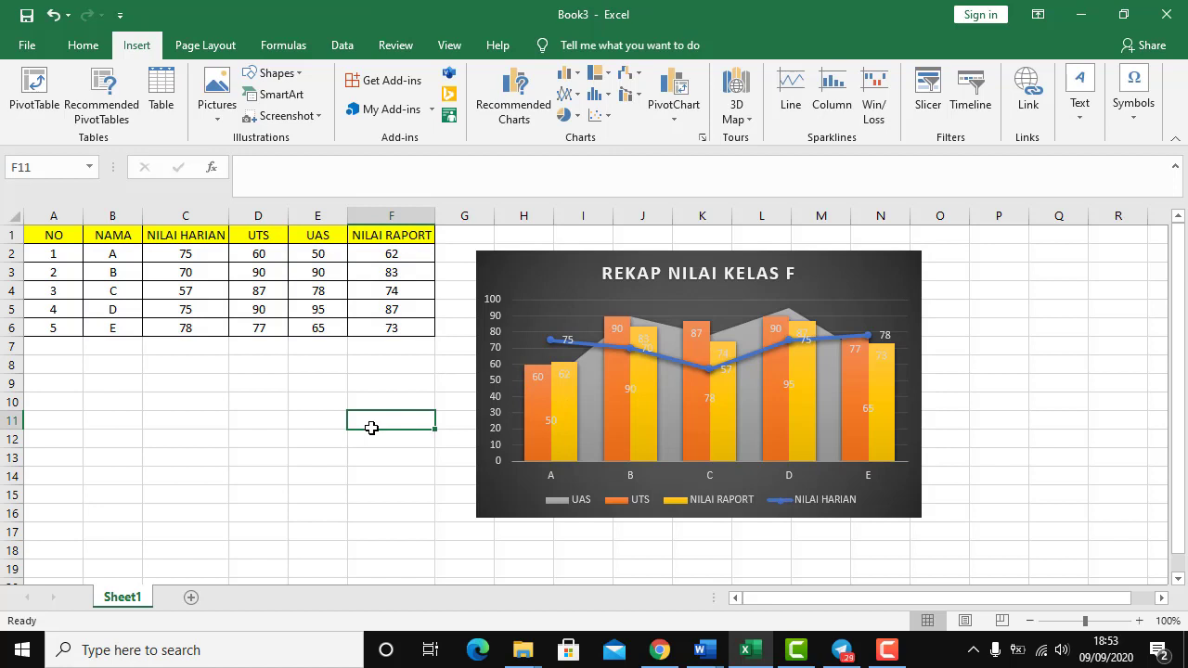